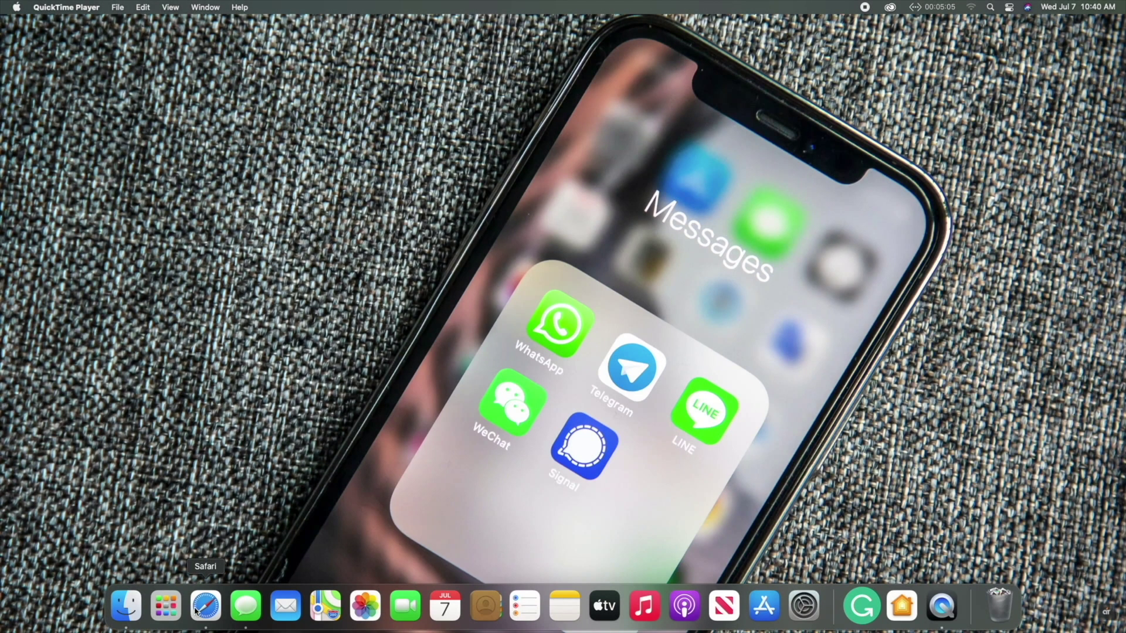
Load the Unsplash site in the browser, then close the browser window.
click(204, 606)
text(unsplash.com)
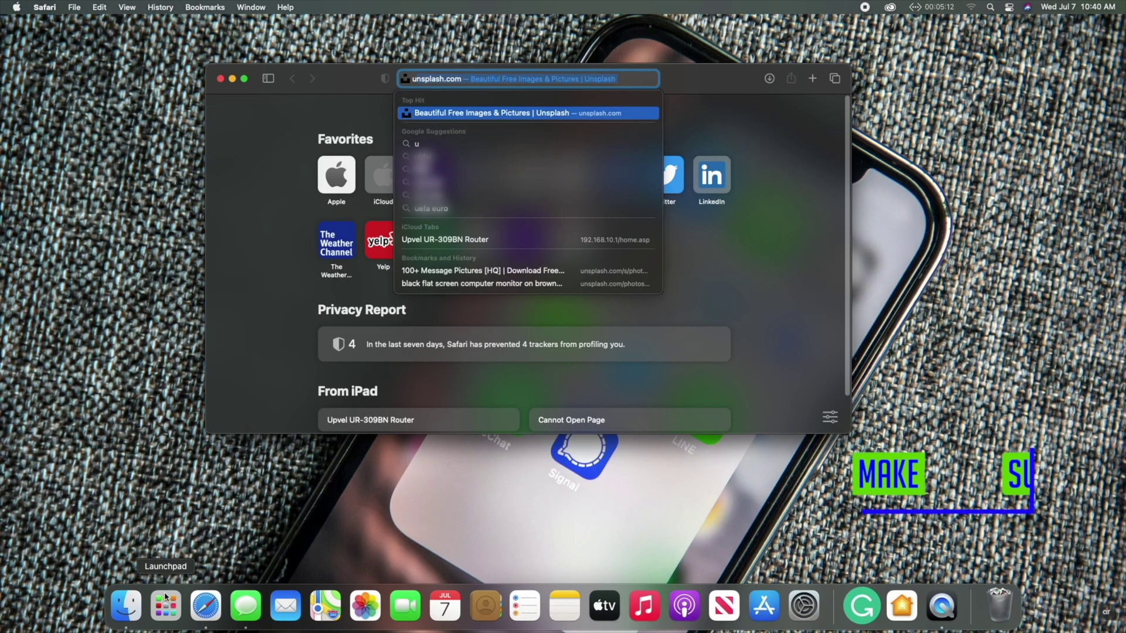
key(Return)
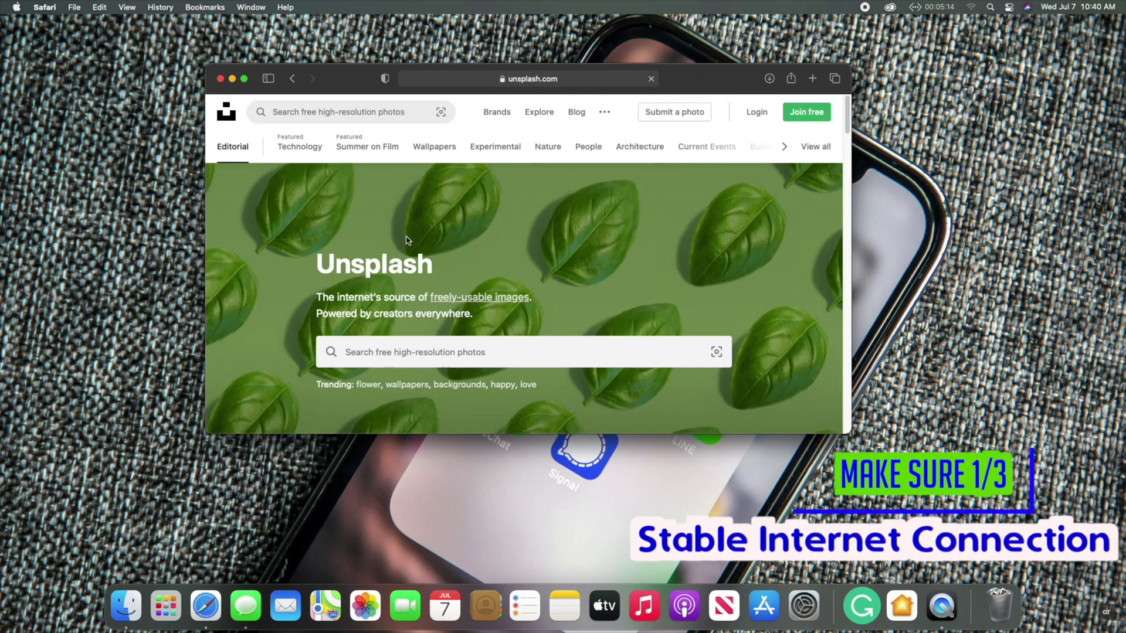
scroll(400, 315, down, 5)
scroll(400, 314, down, 3)
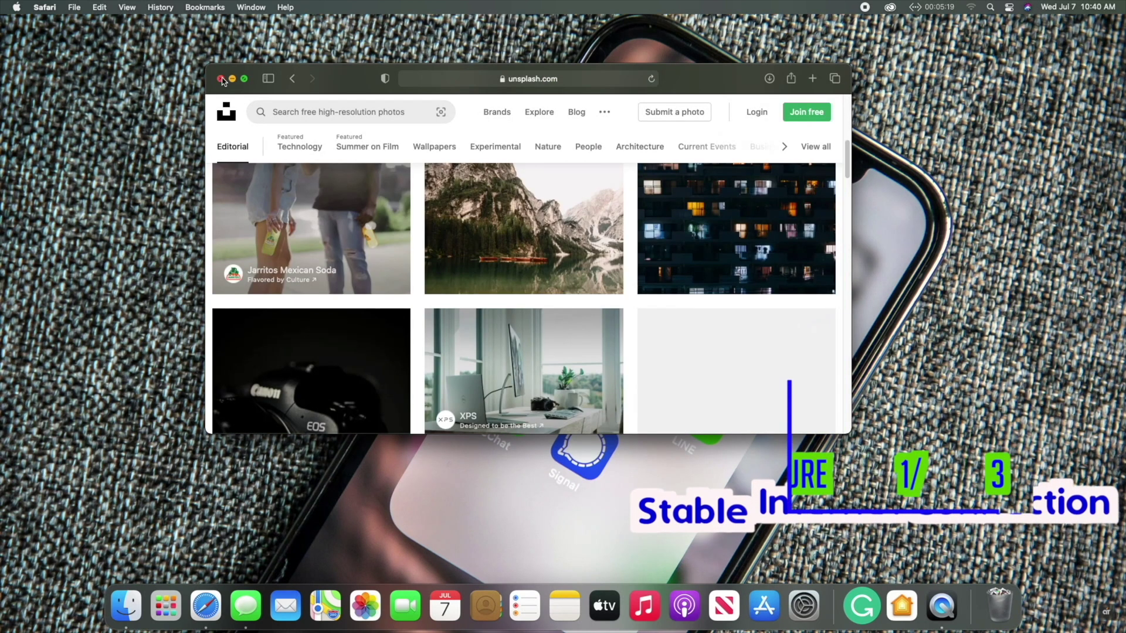
click(221, 78)
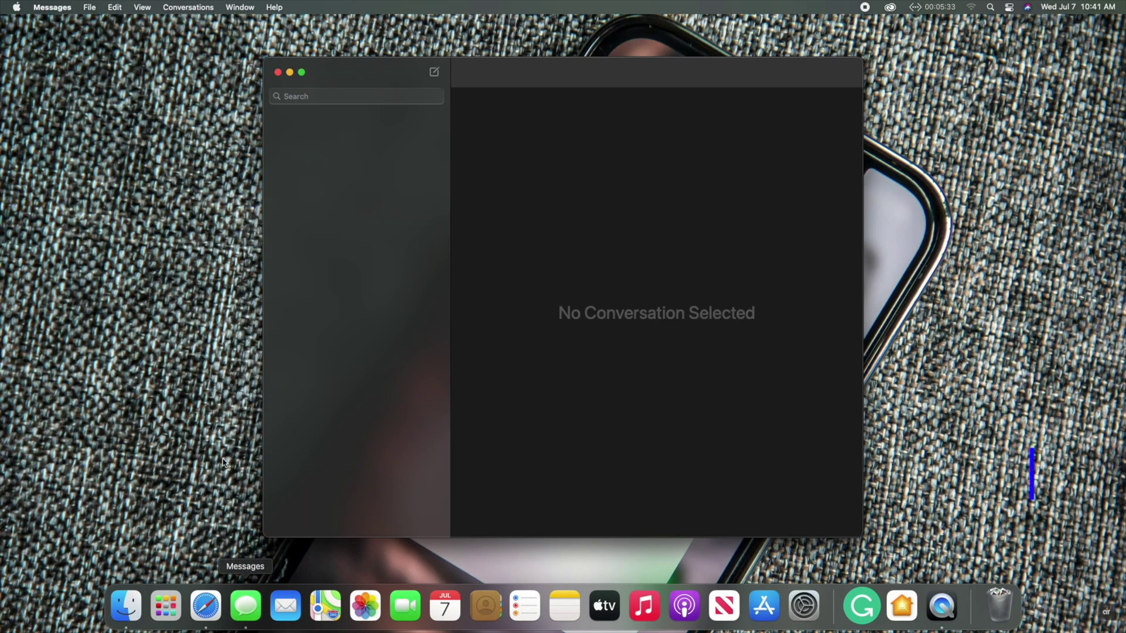
Check the iMessage account in Messages preferences, minimize Messages, and close the settings.
click(53, 7)
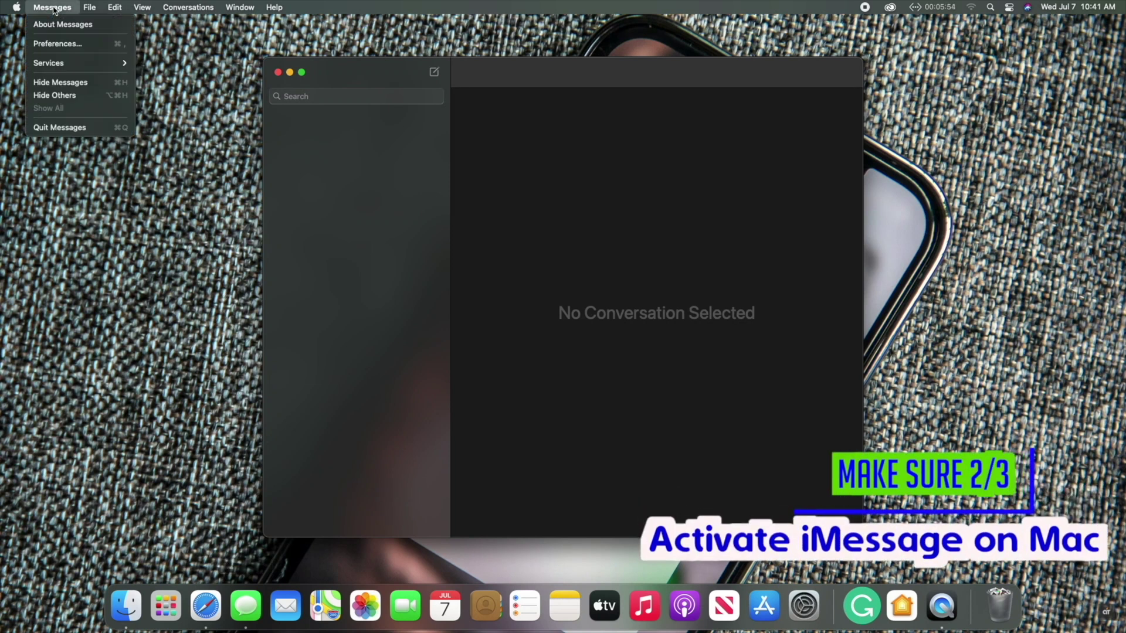
click(59, 45)
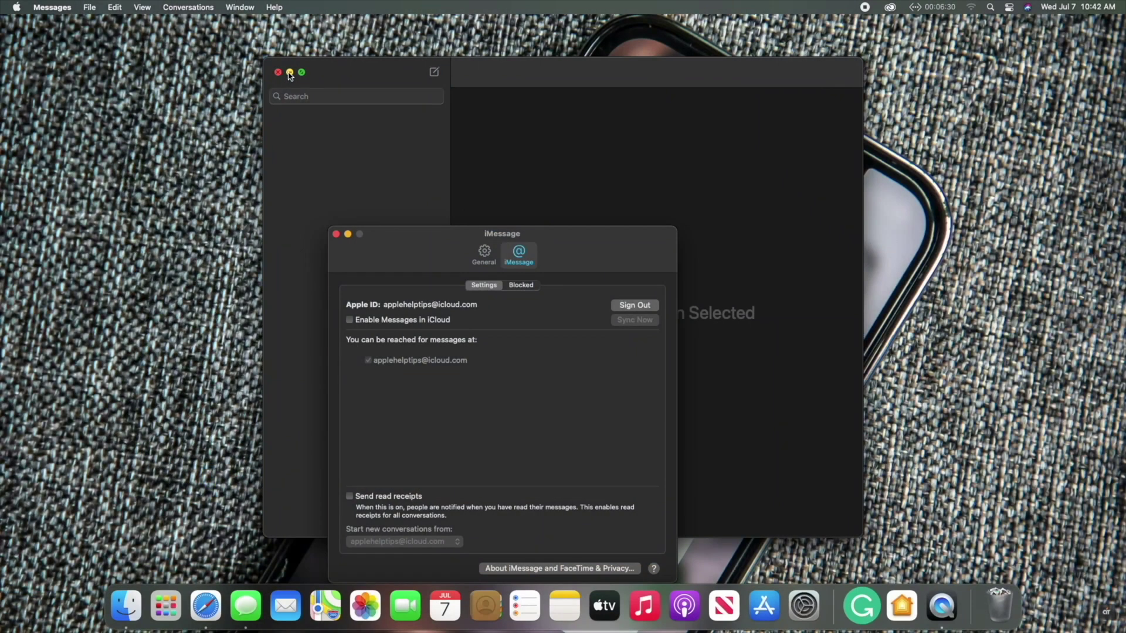
click(289, 73)
click(337, 235)
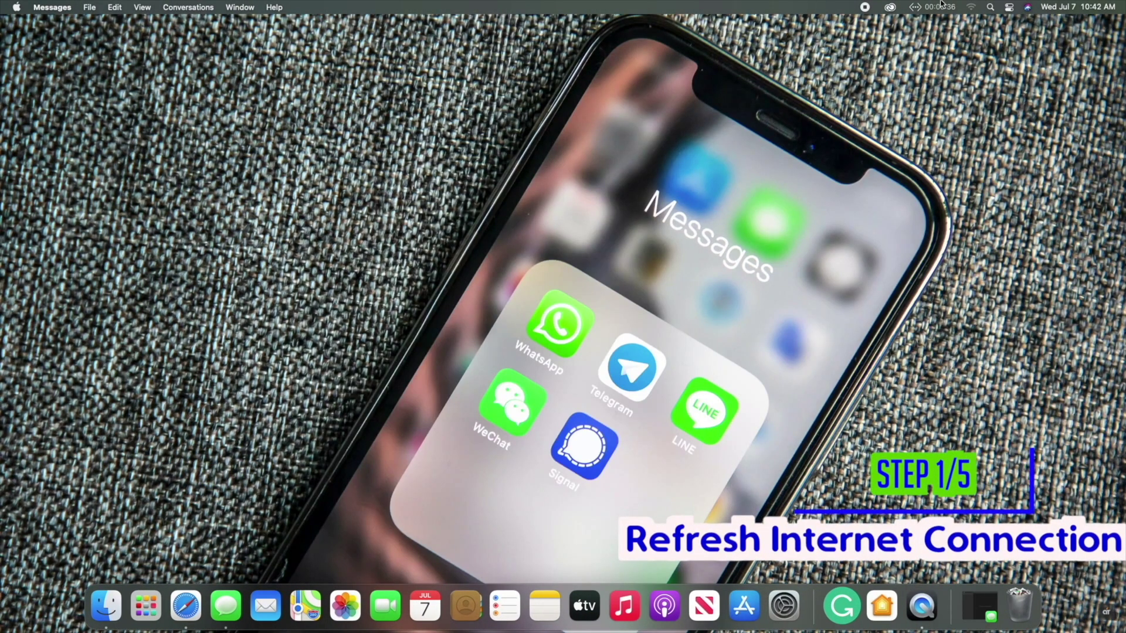
Turn Wi-Fi off and back on from the menu bar.
click(969, 7)
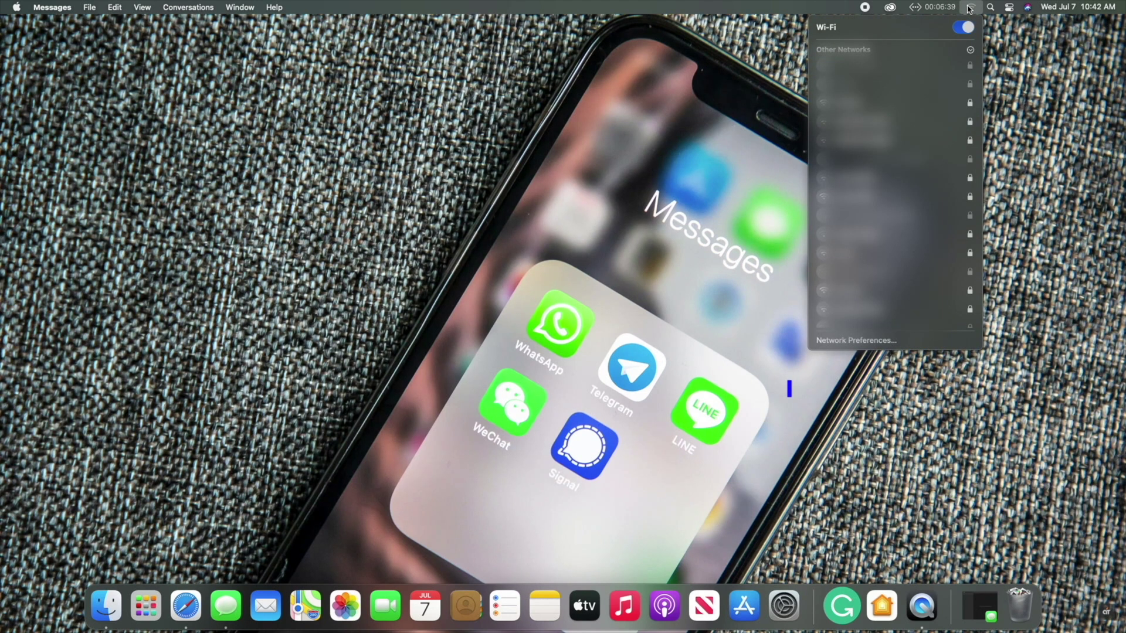
click(967, 30)
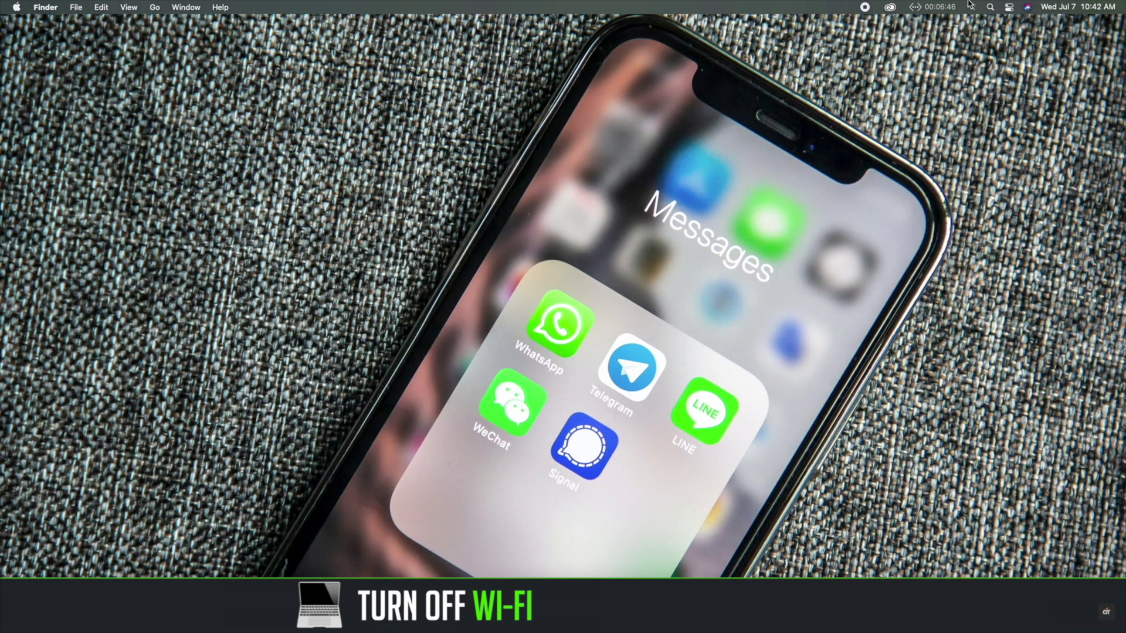
click(973, 8)
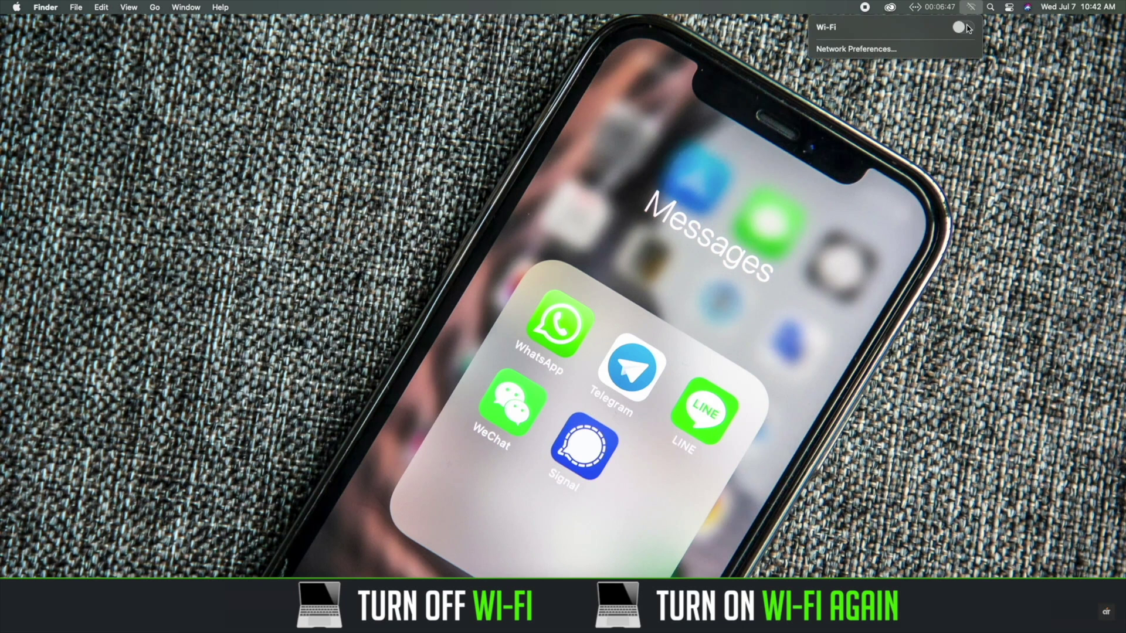
click(967, 30)
Disconnect and then reconnect the PPPoE internet connection.
click(930, 9)
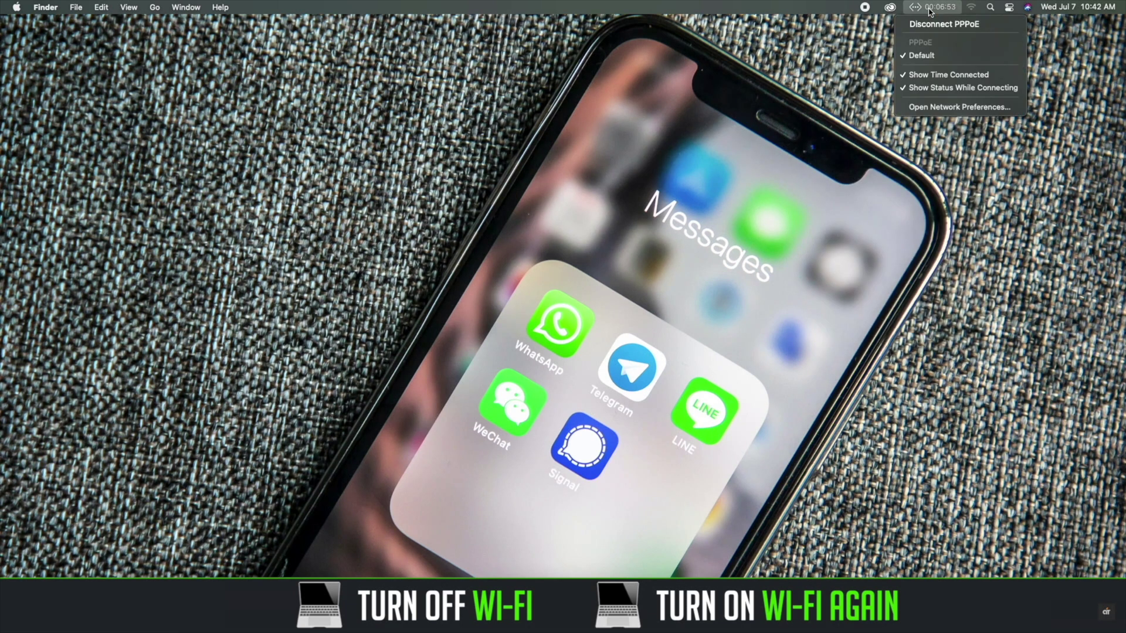
click(931, 24)
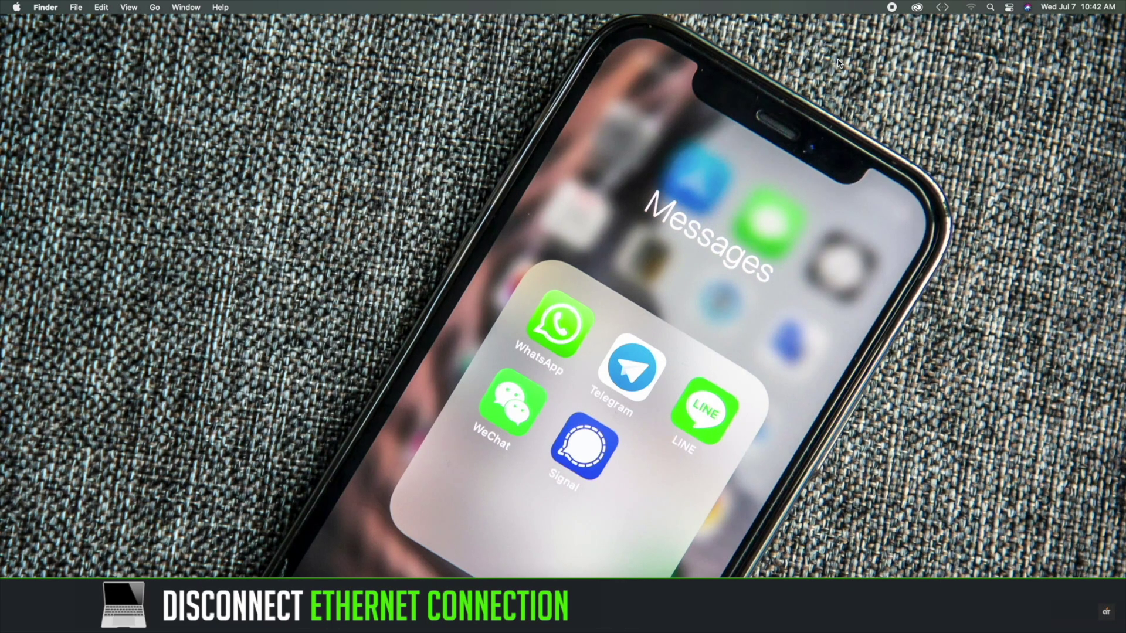
click(947, 9)
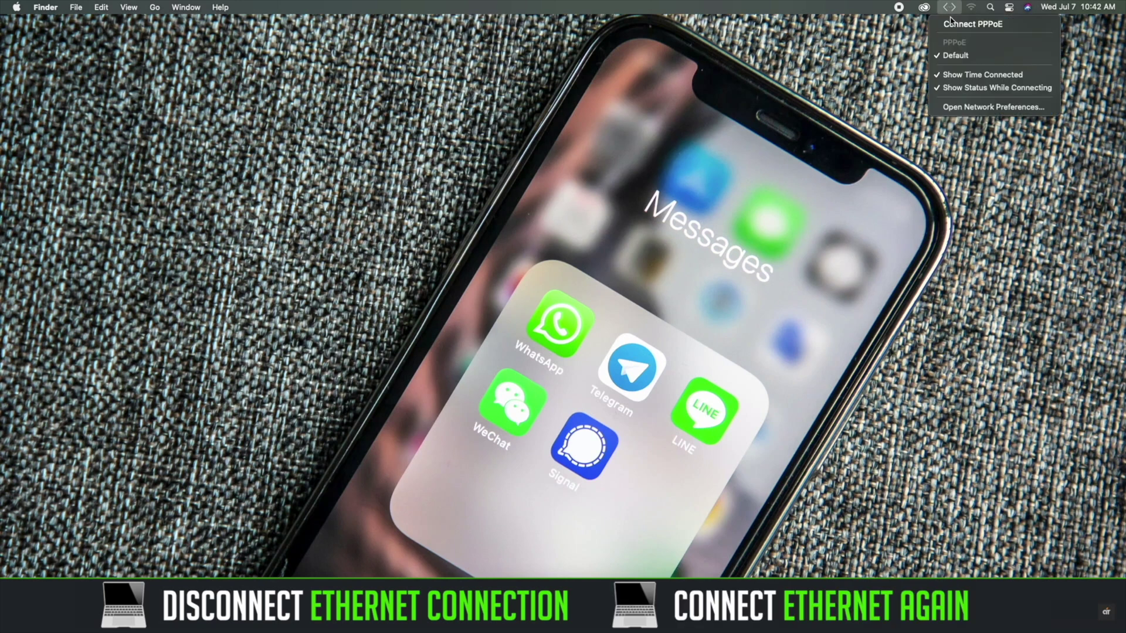
click(952, 25)
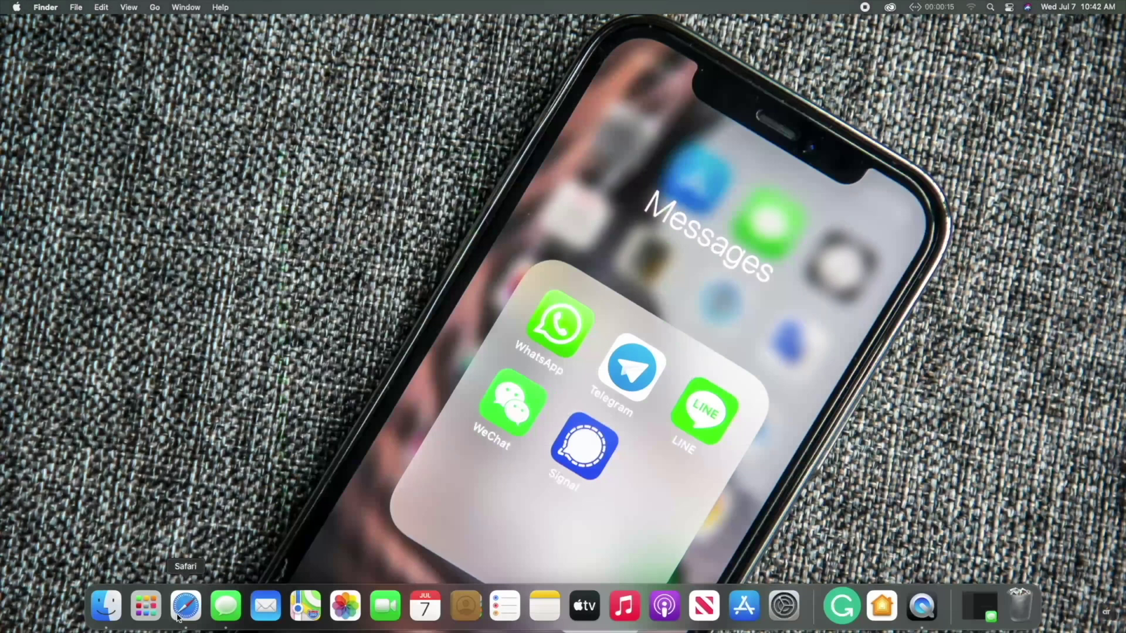
Search for Apple's System Status page, open it, and make Safari full screen.
click(179, 616)
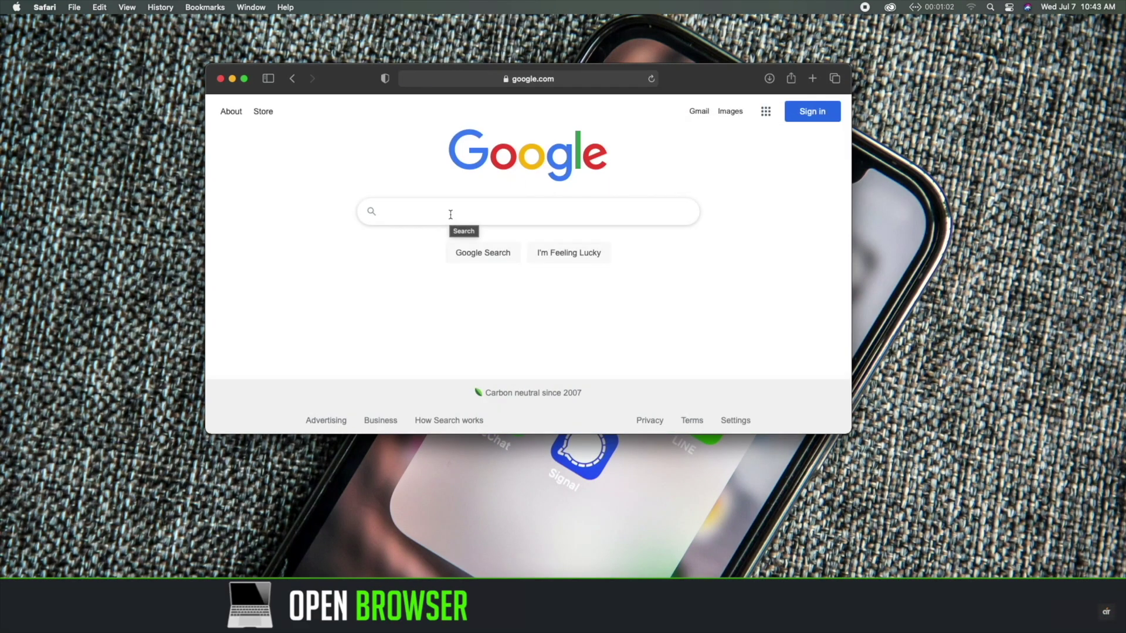
text(stem)
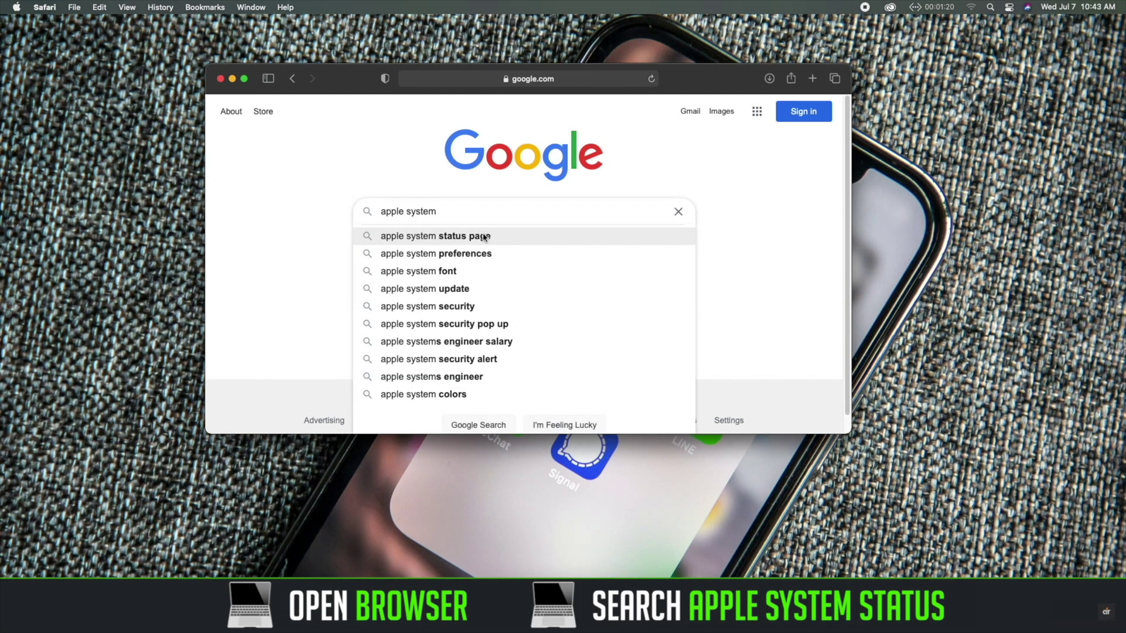
click(483, 238)
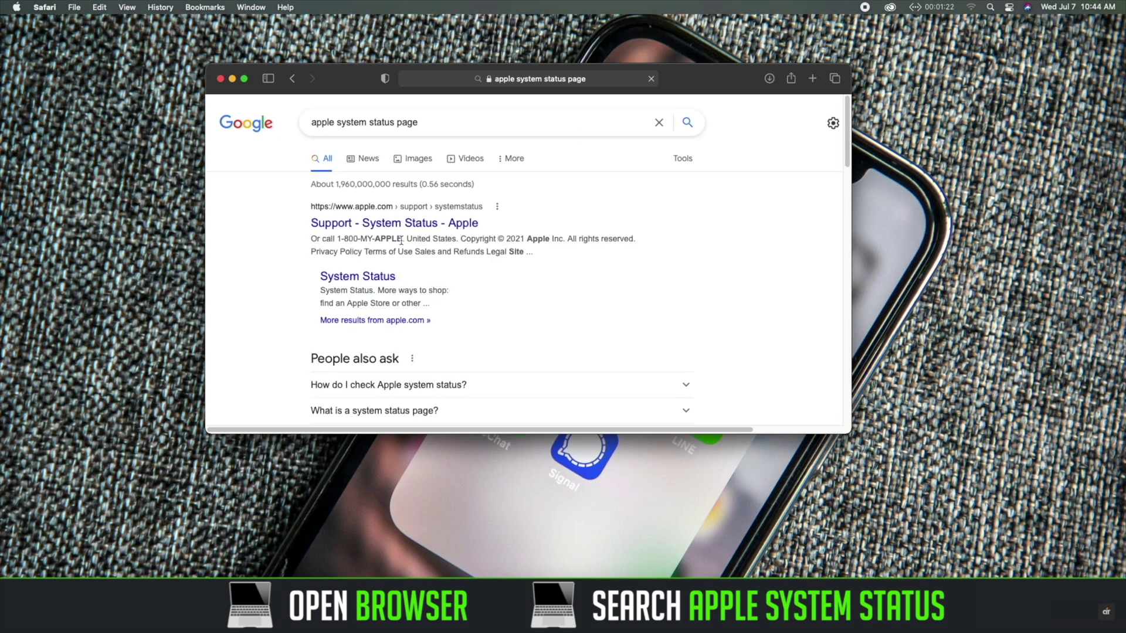
click(397, 226)
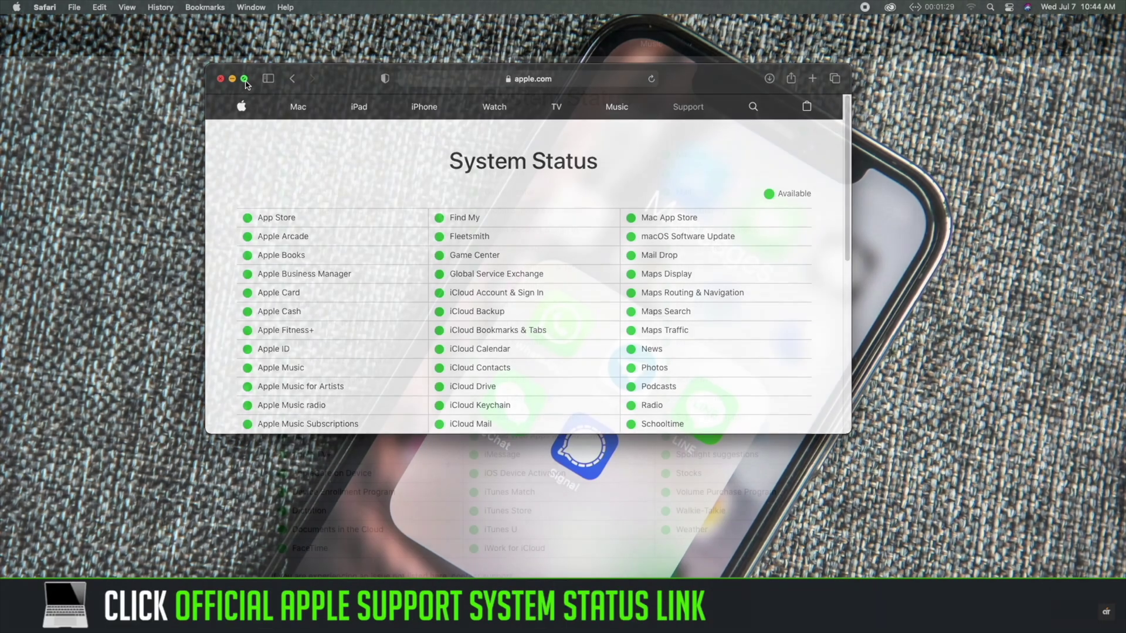
click(244, 79)
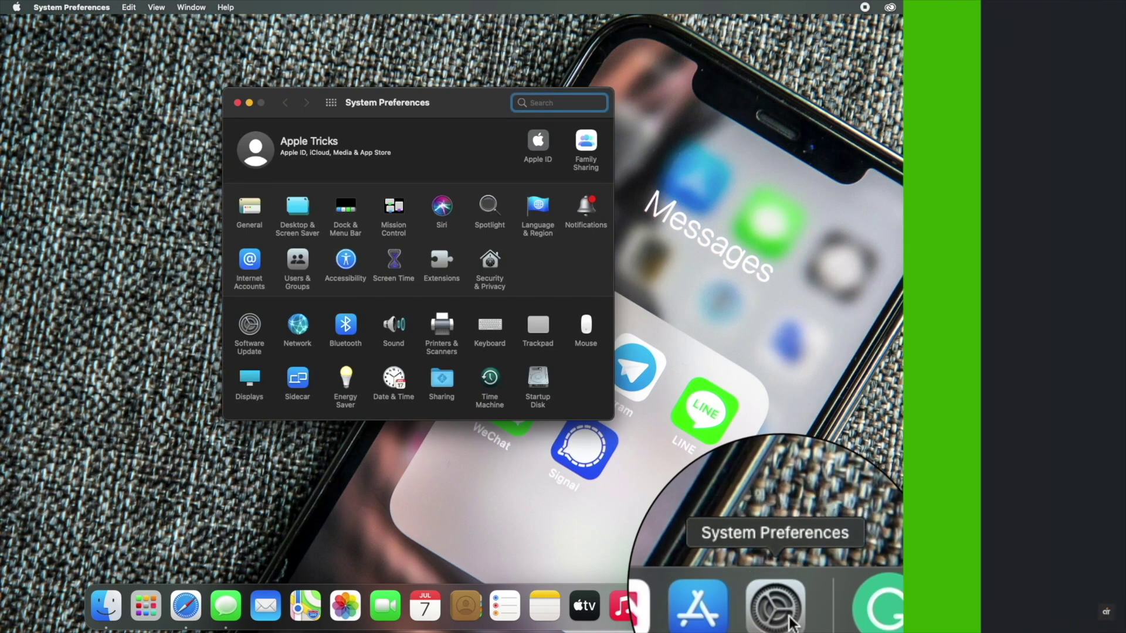
Unlock Date & Time with the password, enable automatic date and time, relock, and close.
click(393, 397)
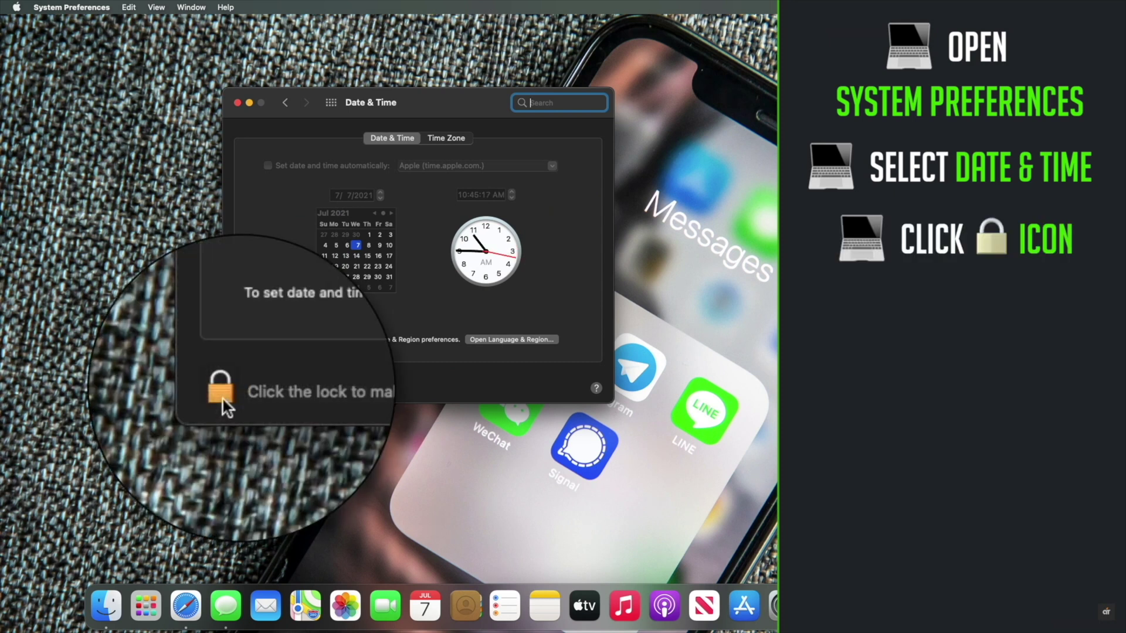
click(244, 387)
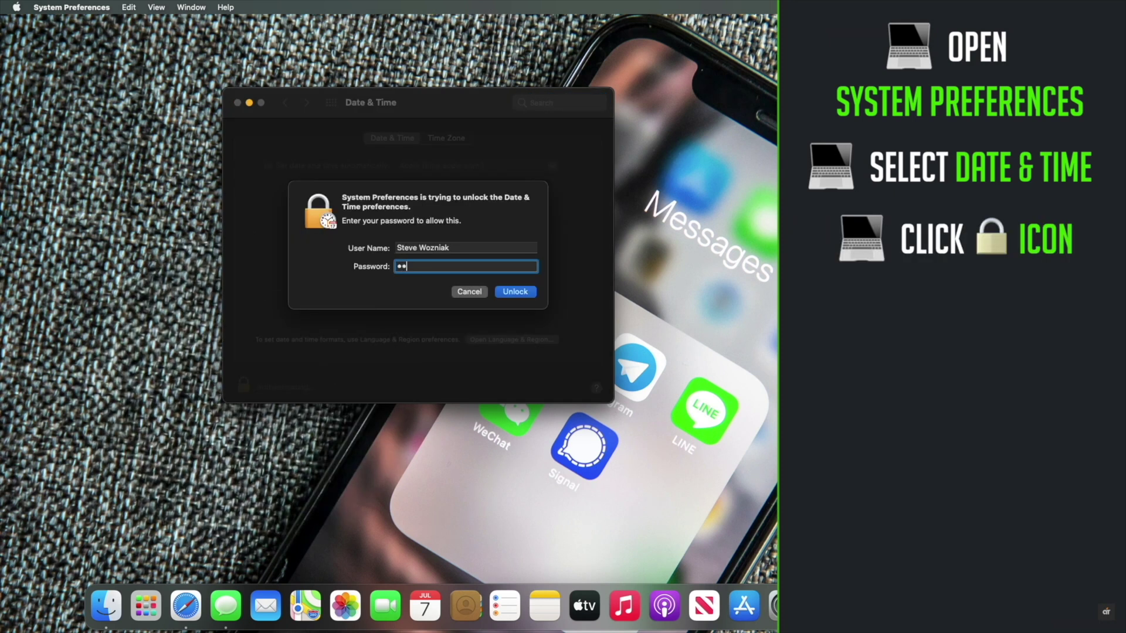
click(515, 293)
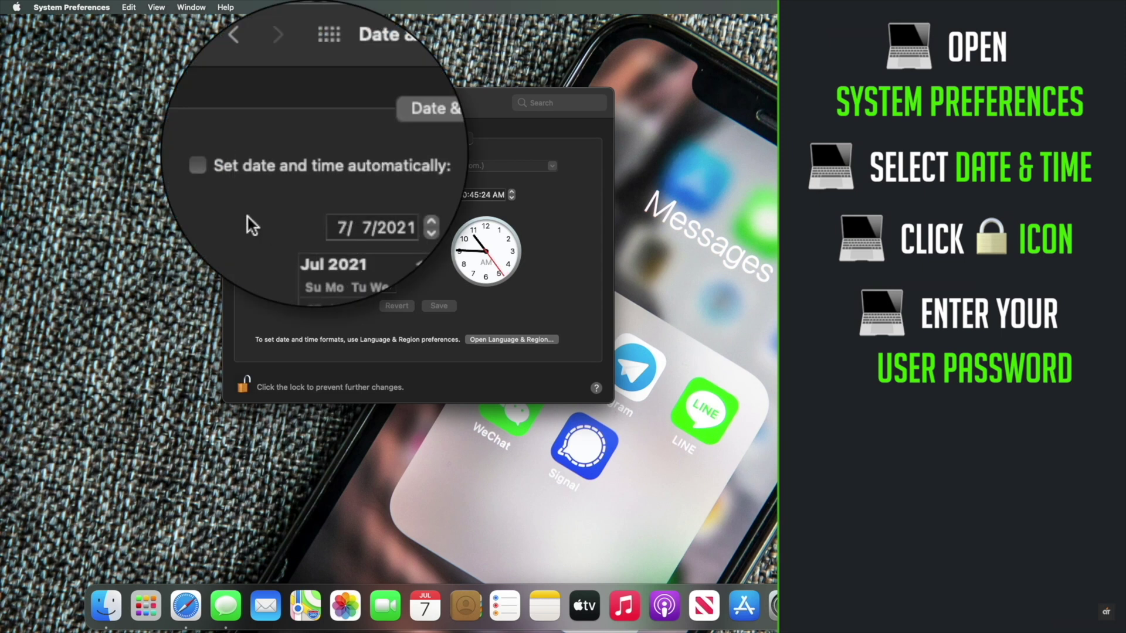
click(198, 167)
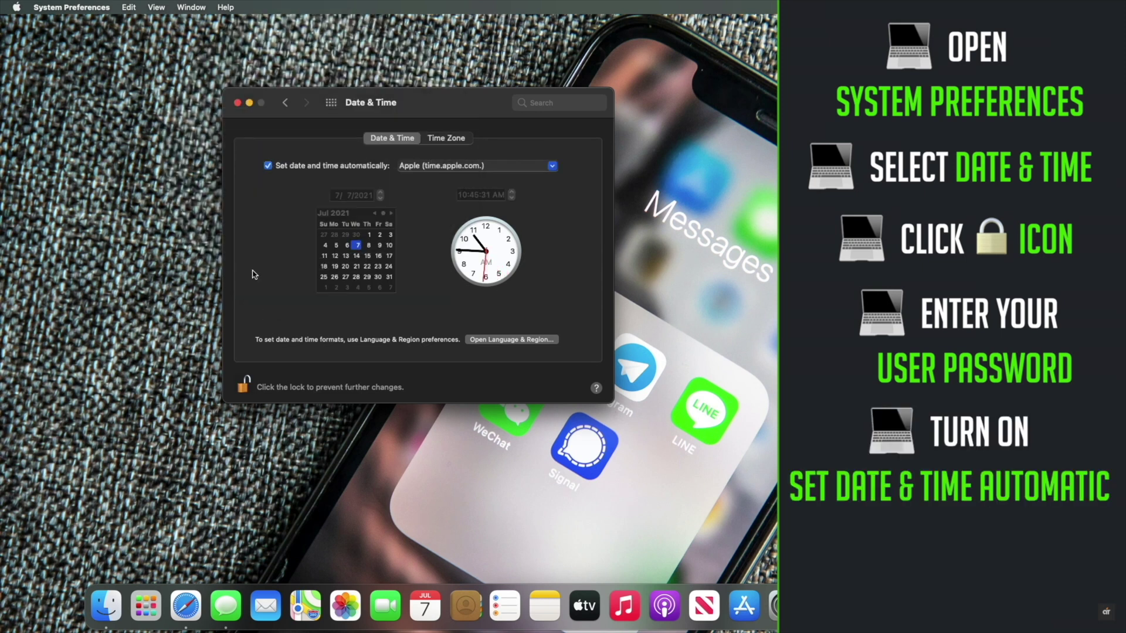
click(244, 386)
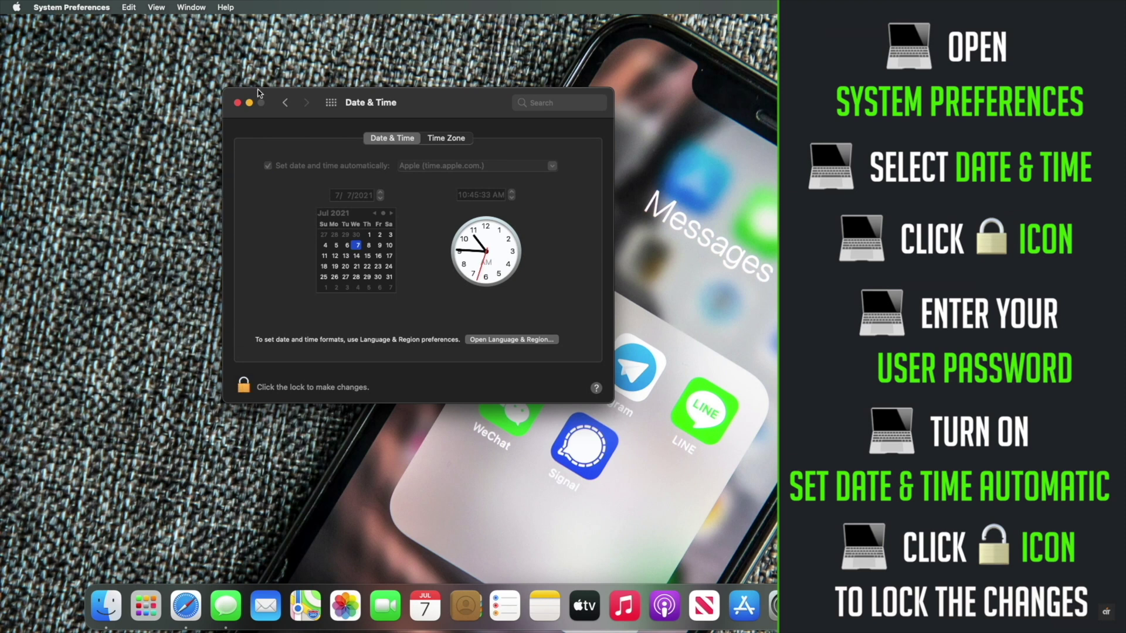
click(238, 104)
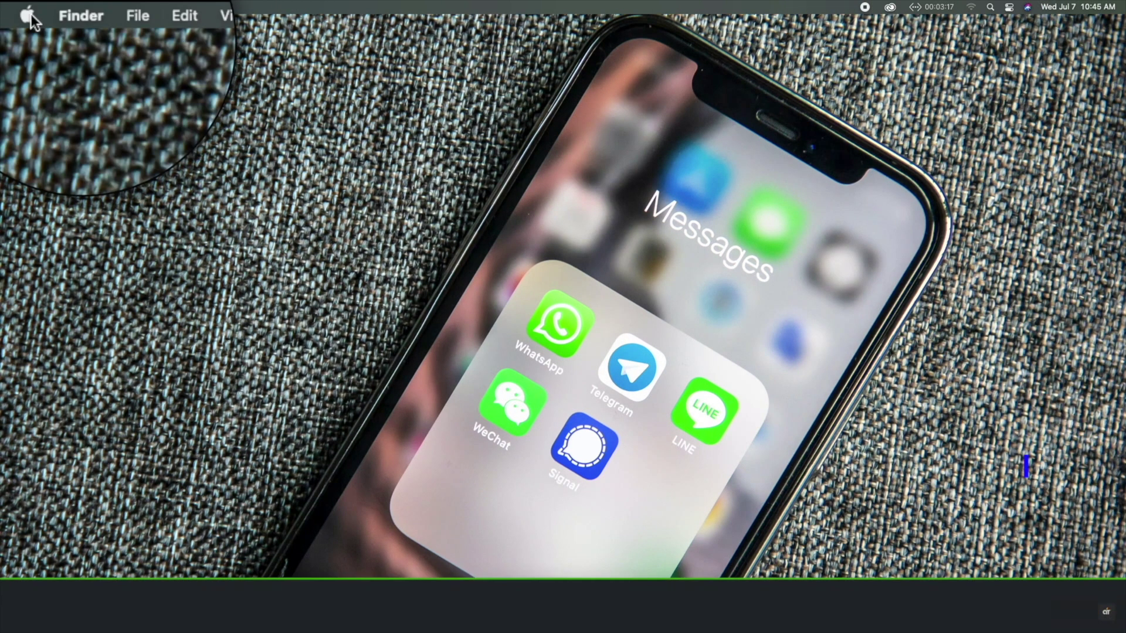
From About This Mac, start the macOS Big Sur 11.4 update and accept the license.
click(30, 14)
click(38, 49)
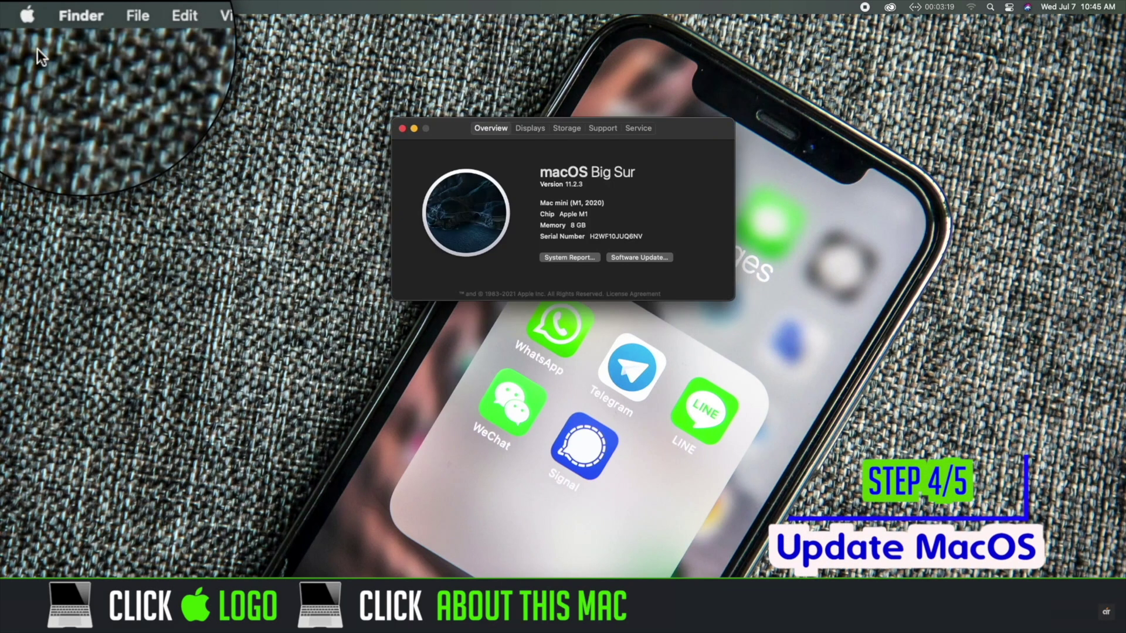
click(629, 264)
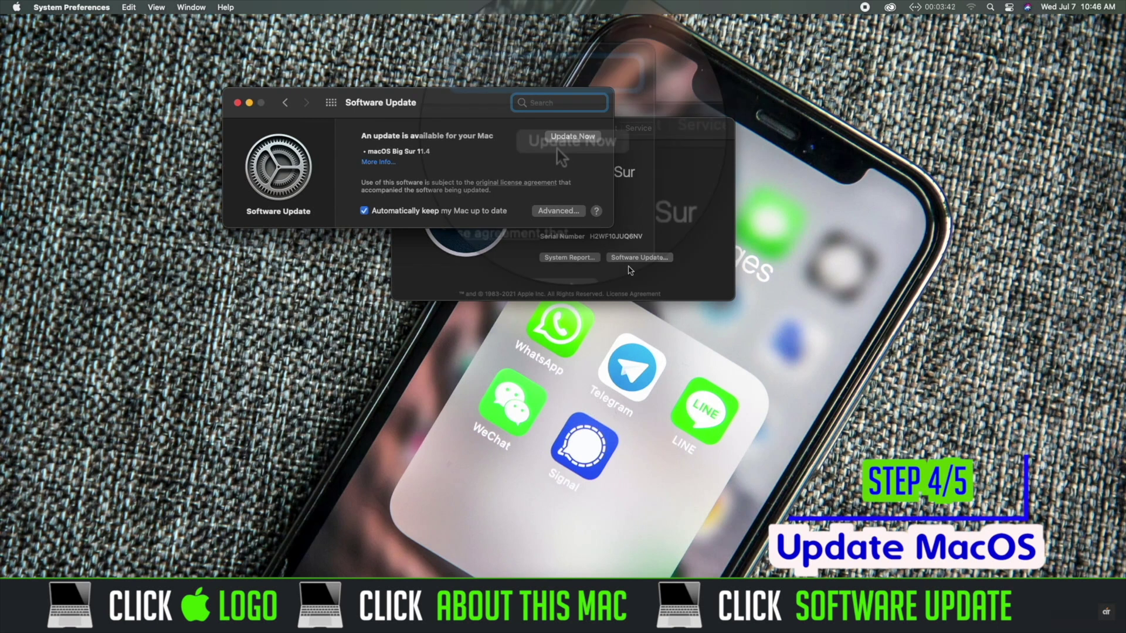
click(563, 136)
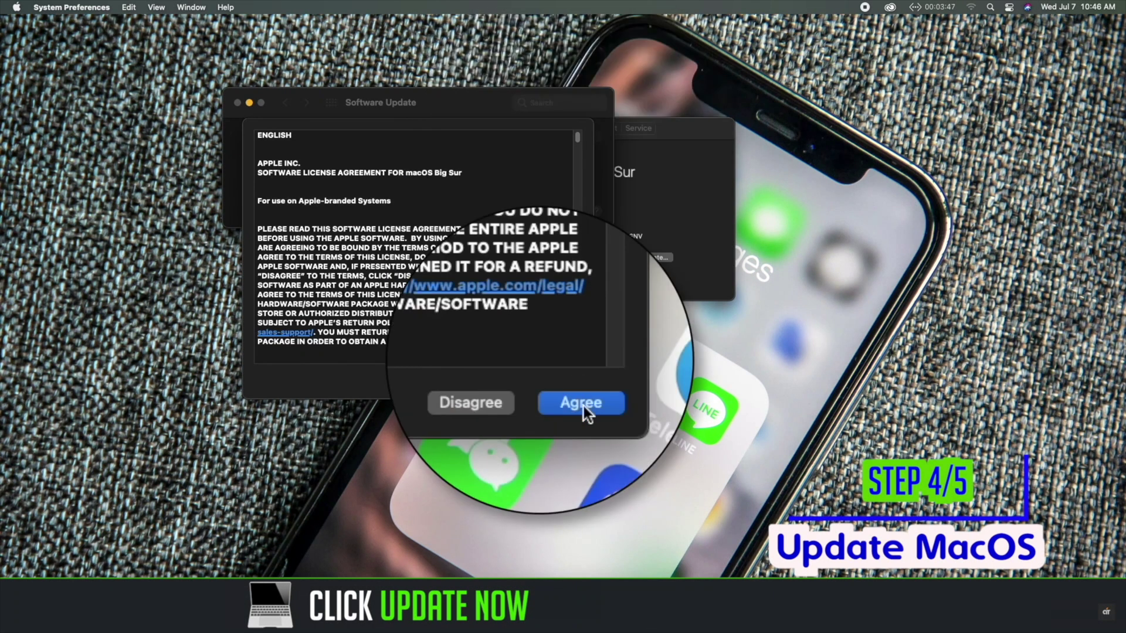
click(561, 383)
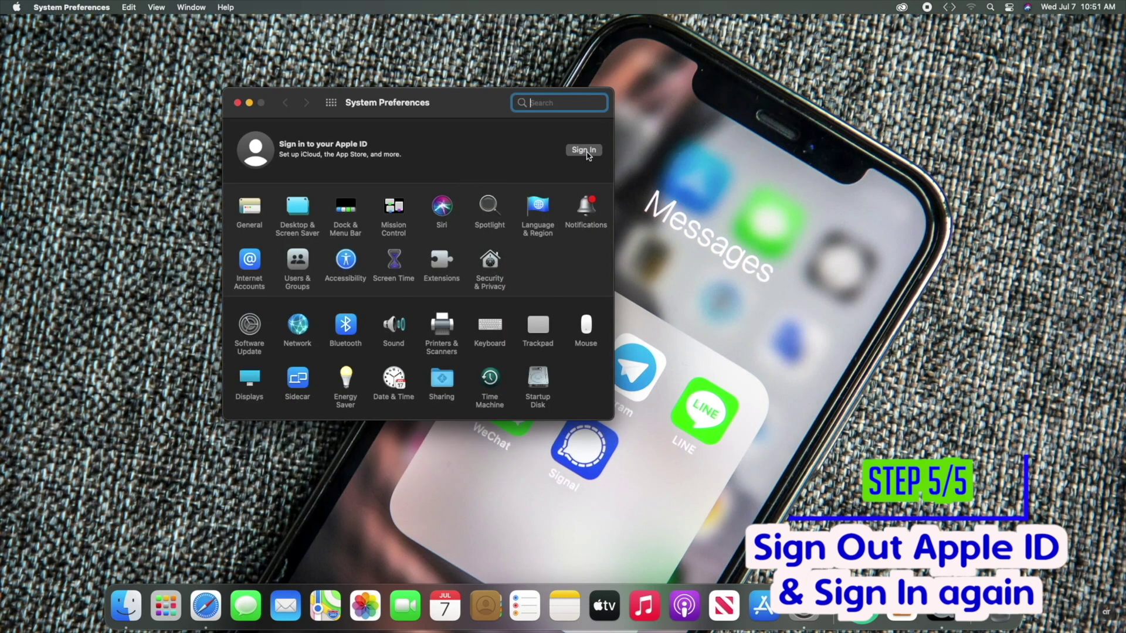
Sign out from the Apple ID Overview, authorizing Find My Mac to turn off.
click(585, 152)
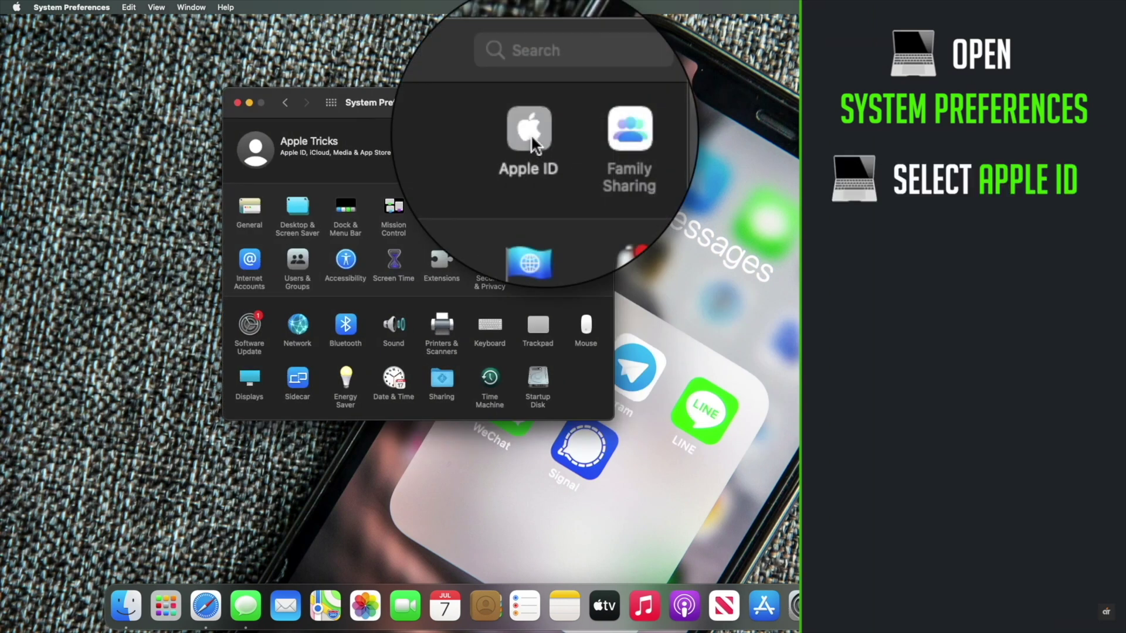
click(532, 141)
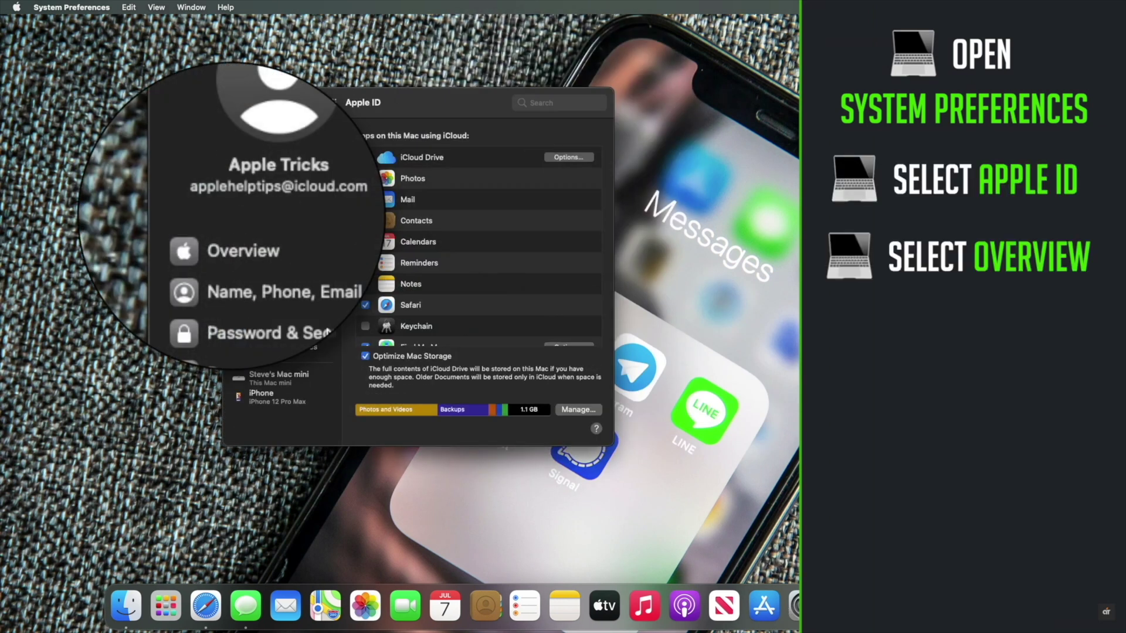
click(300, 244)
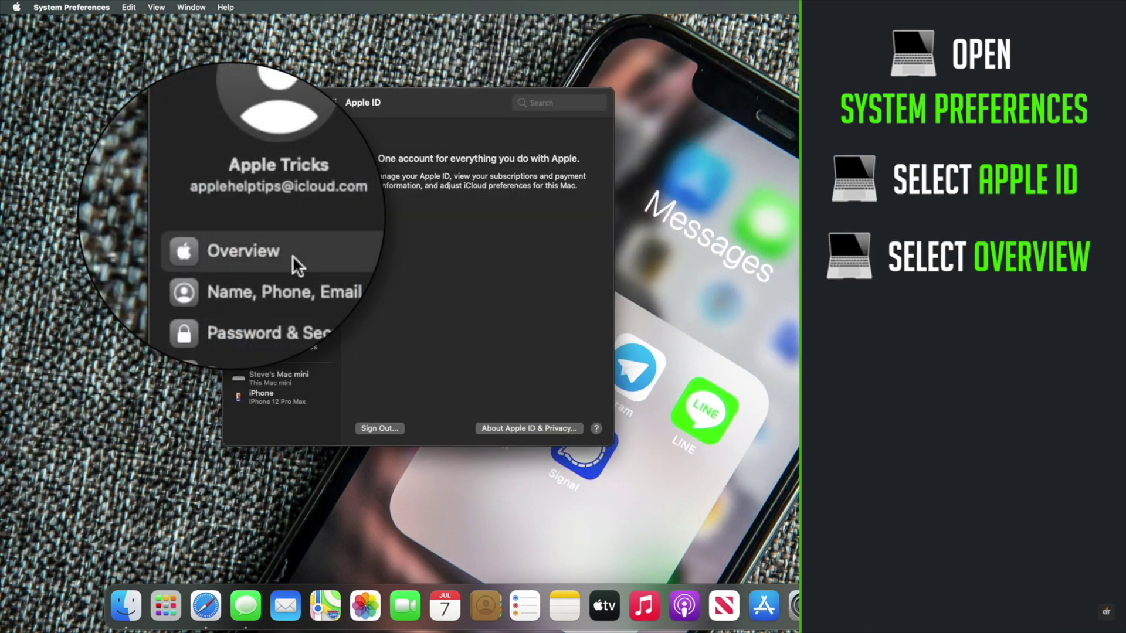
click(378, 428)
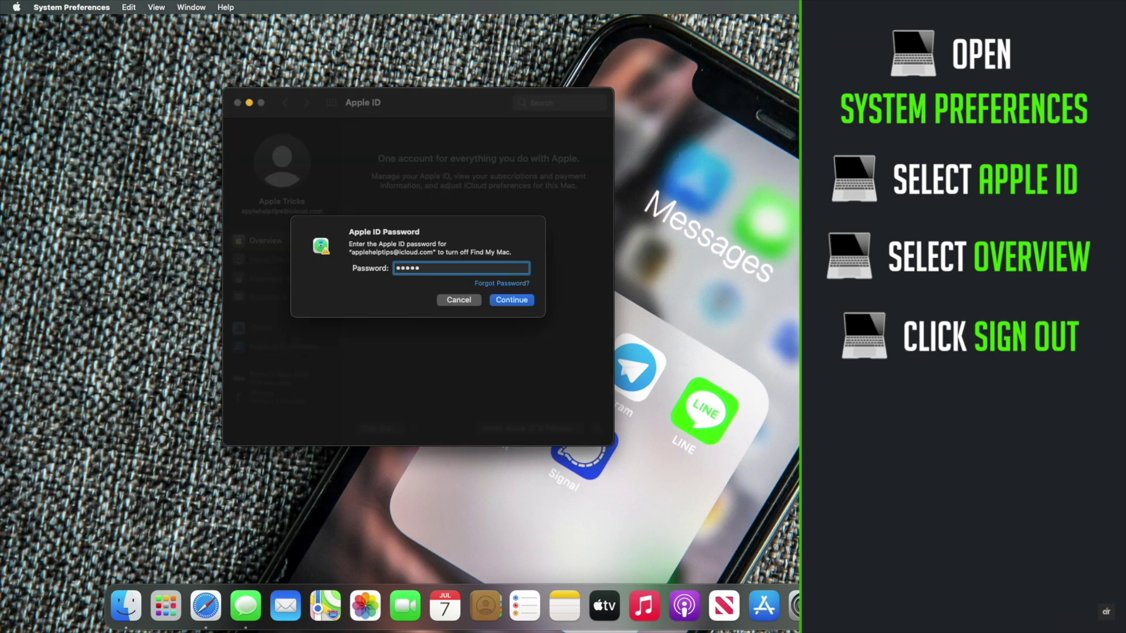
text(***)
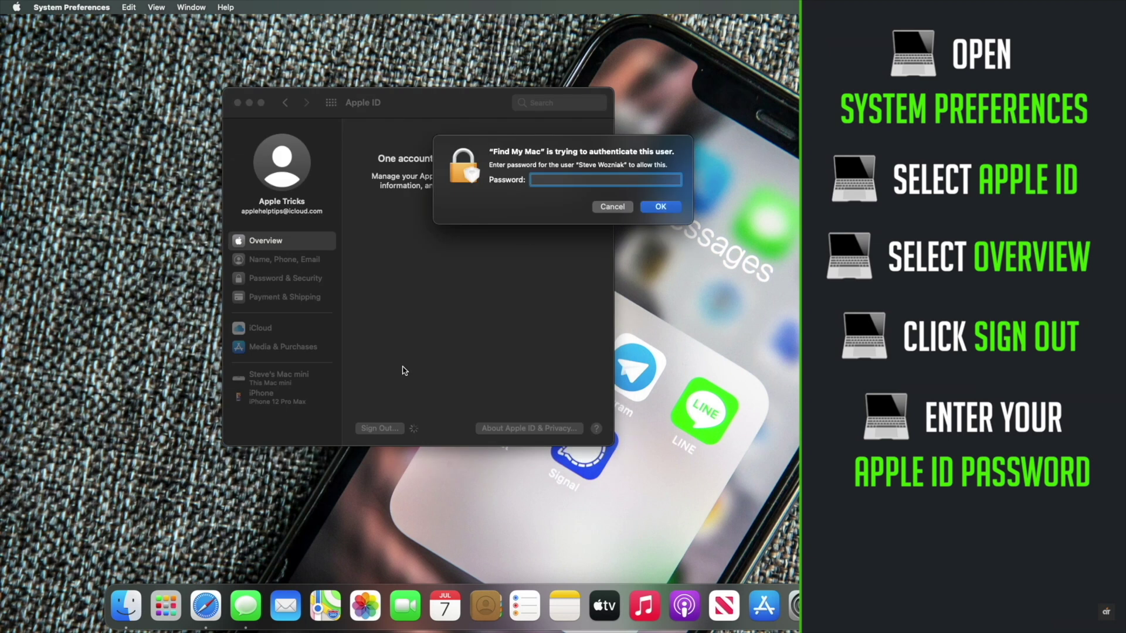
text(**)
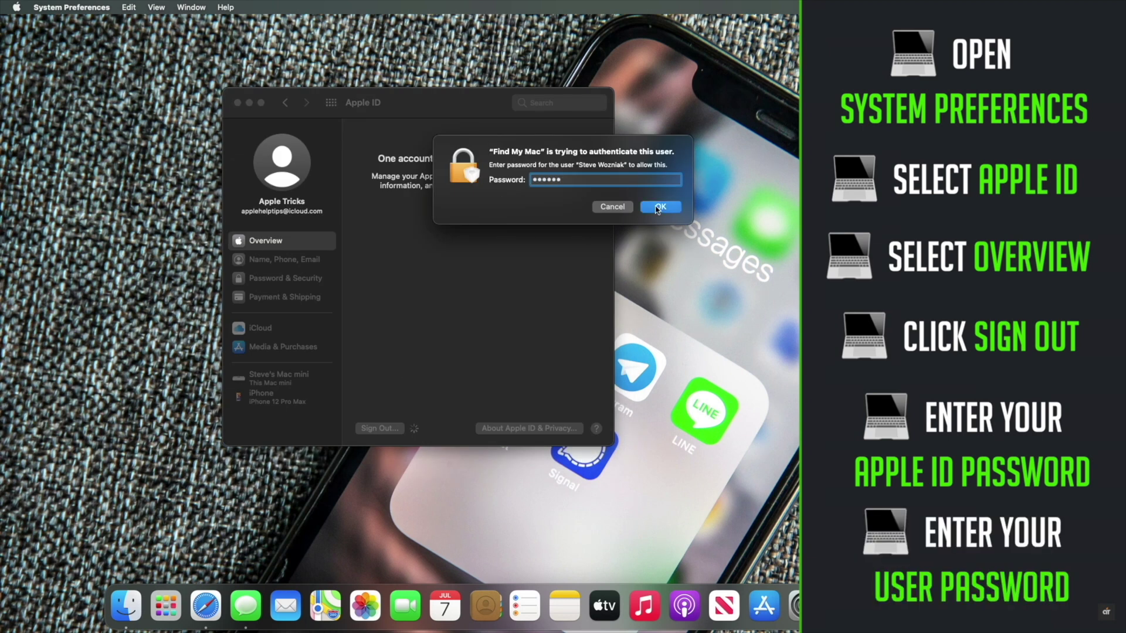
click(658, 207)
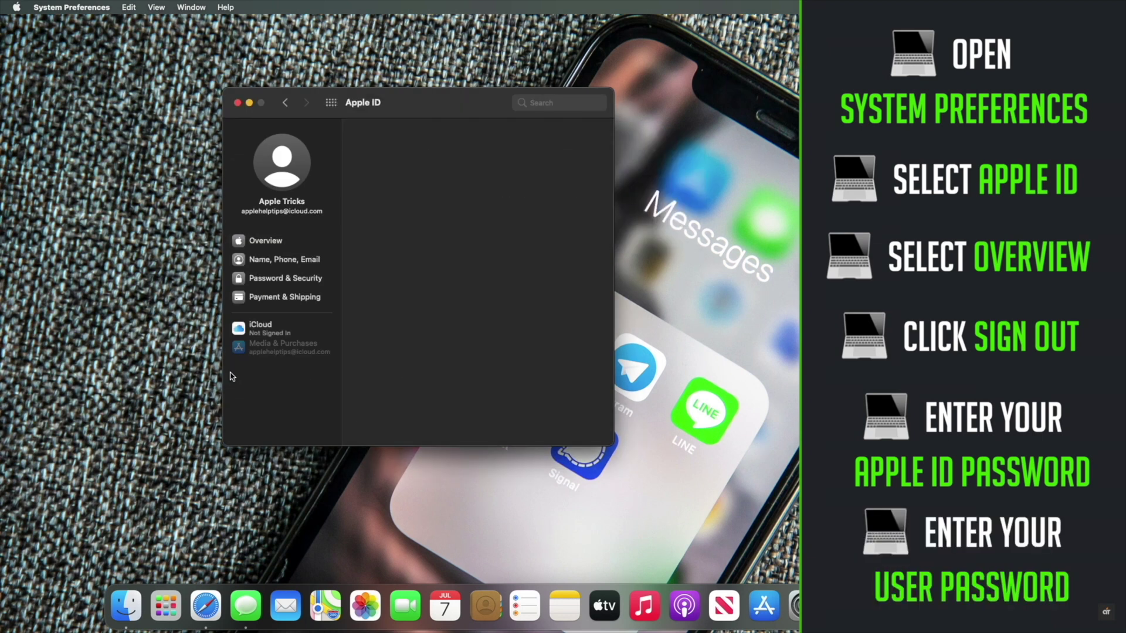
Close the Apple ID preferences and restart the Mac from the Apple menu.
click(238, 104)
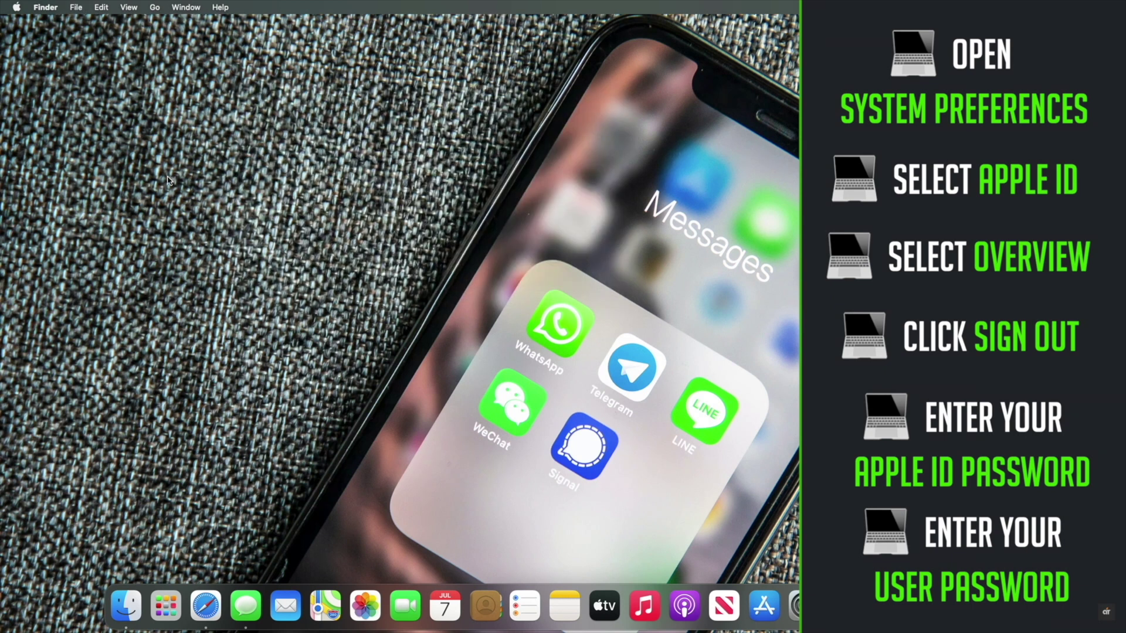
click(17, 8)
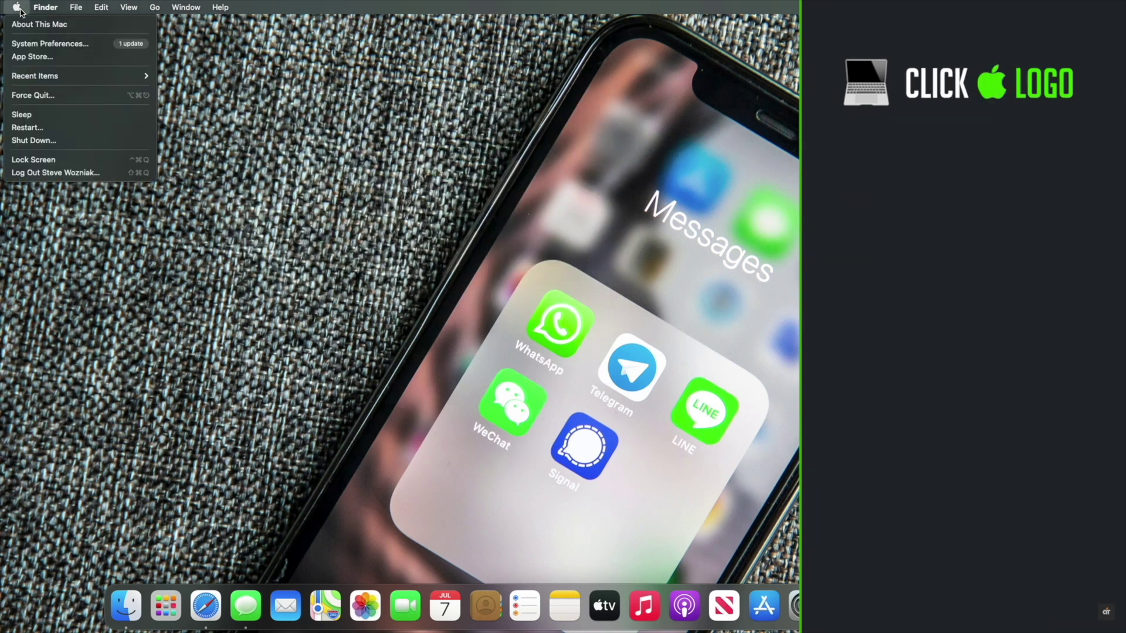
click(42, 127)
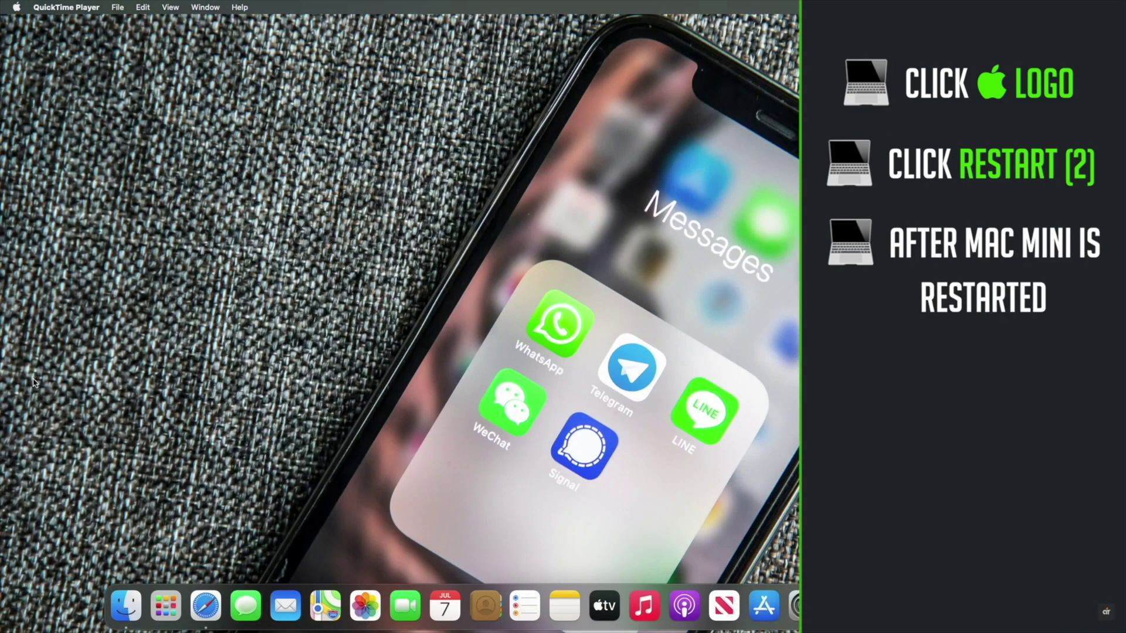
click(16, 10)
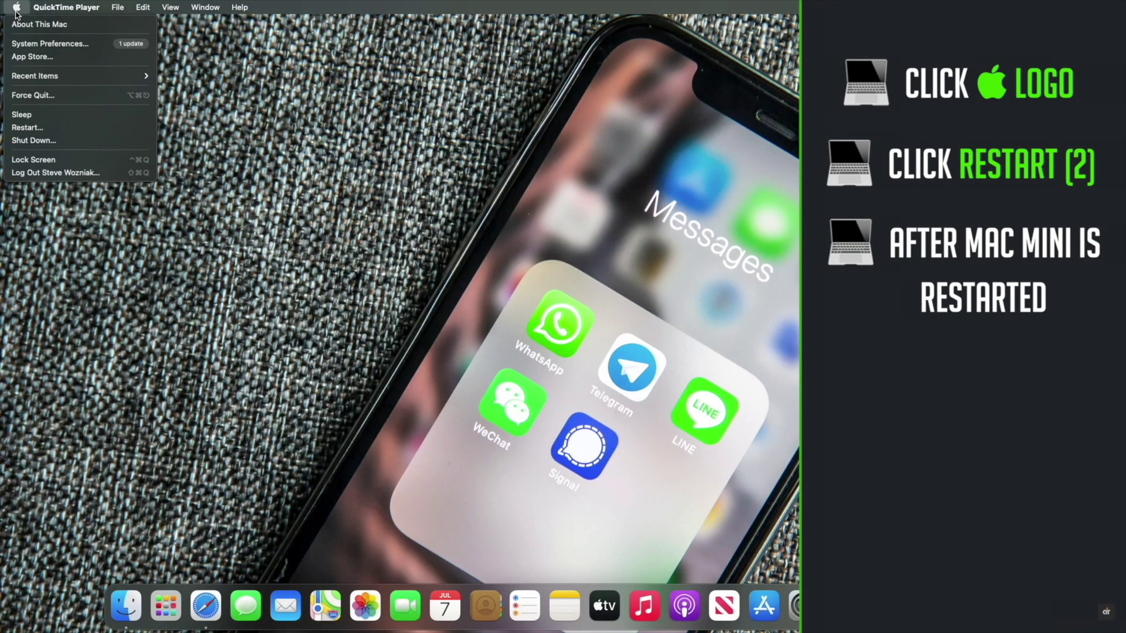
click(48, 46)
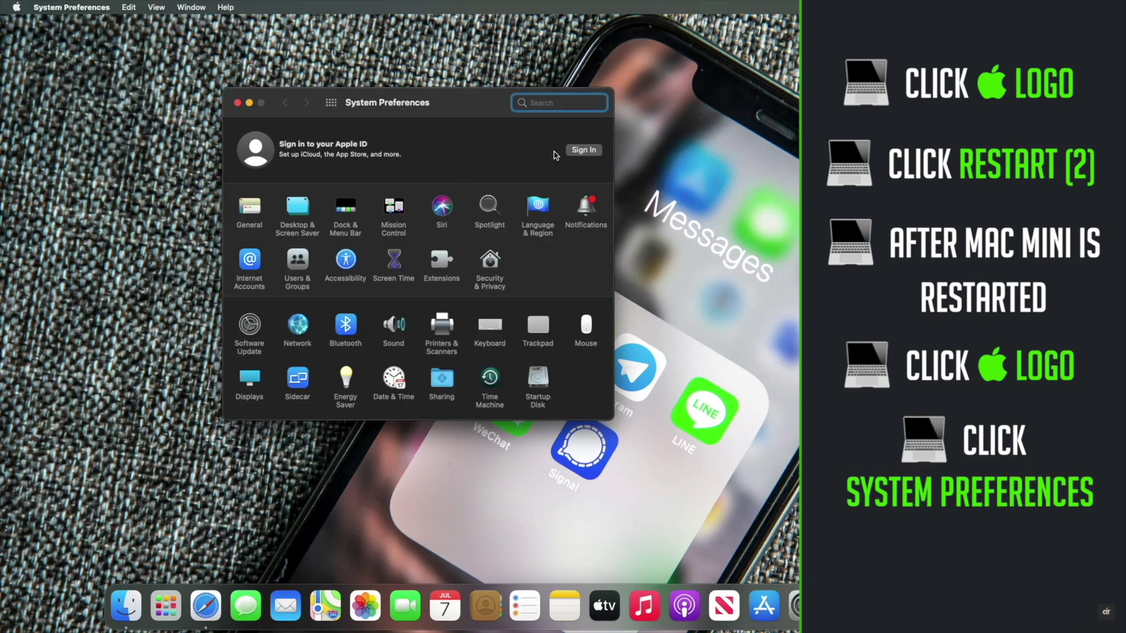
Sign in with the Apple ID and password, then close the Apple ID preferences.
click(583, 150)
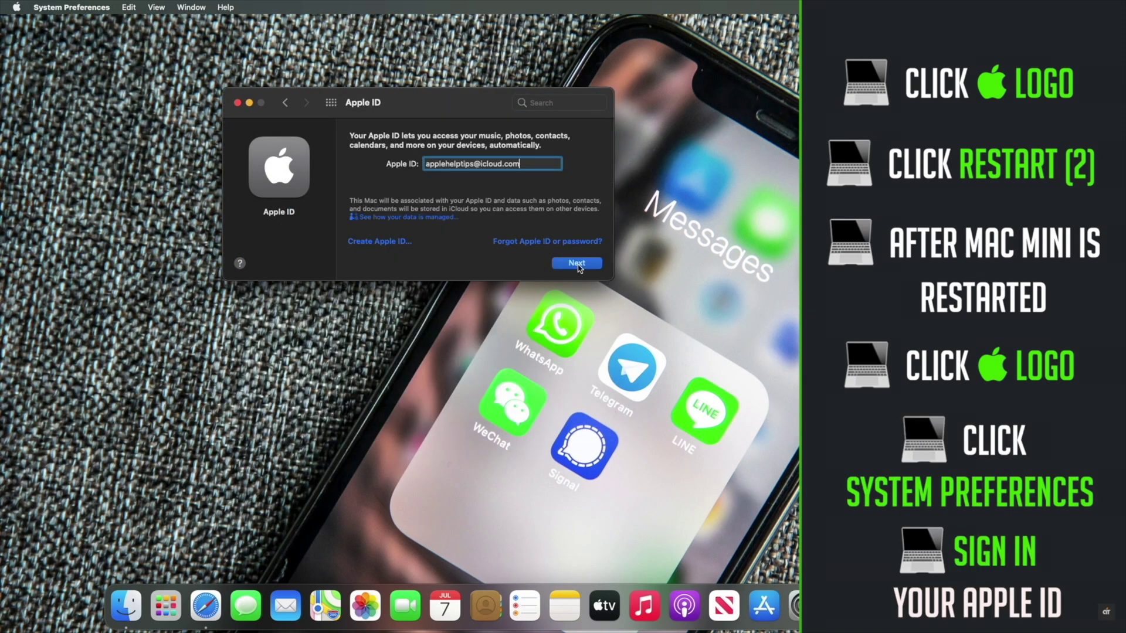
click(577, 264)
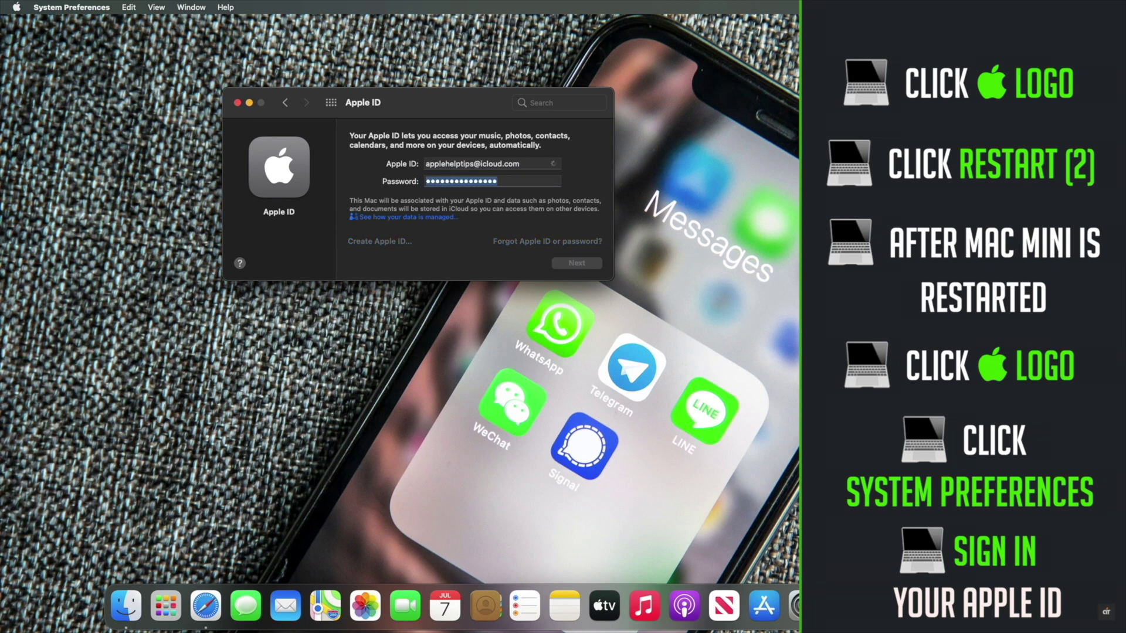
key(Return)
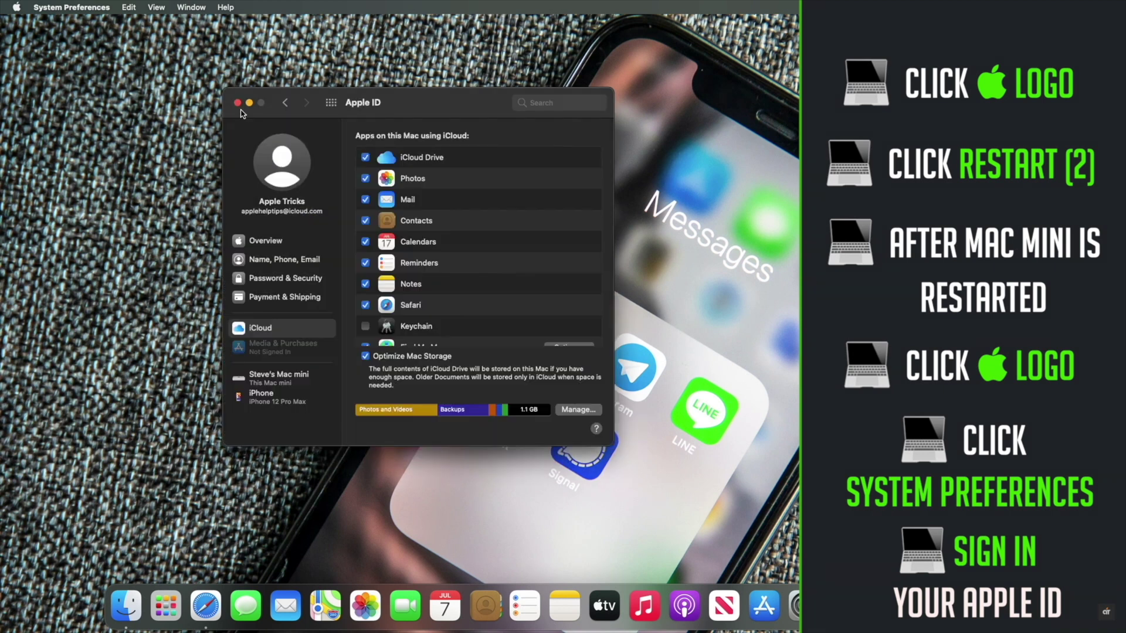
click(237, 104)
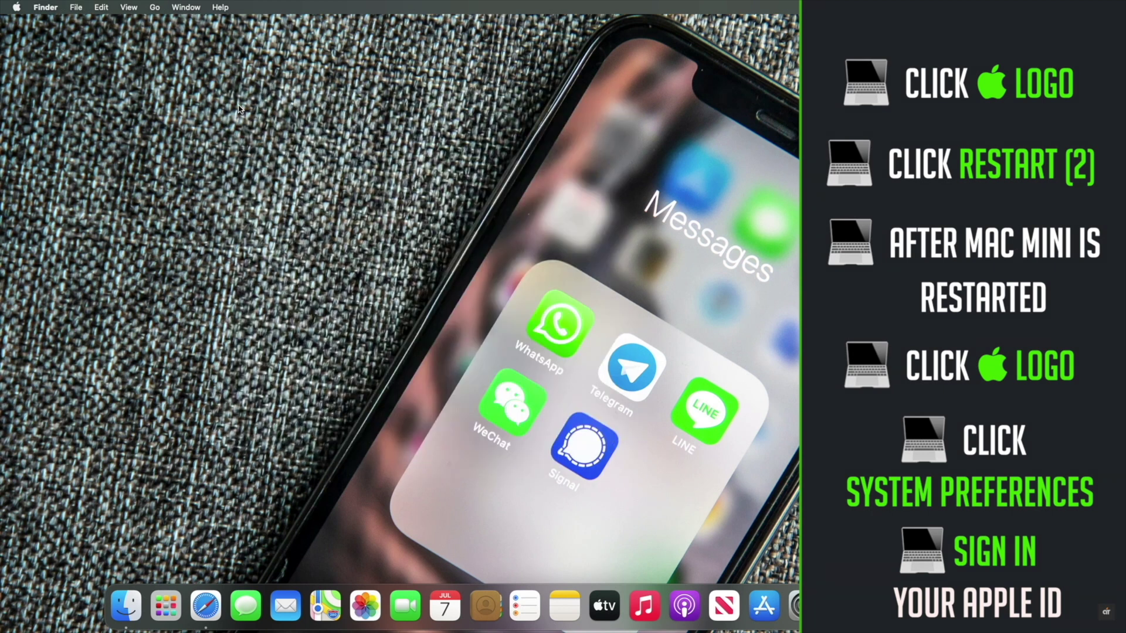
Launch Messages and open its iMessage preferences to check the signed-in account.
click(245, 604)
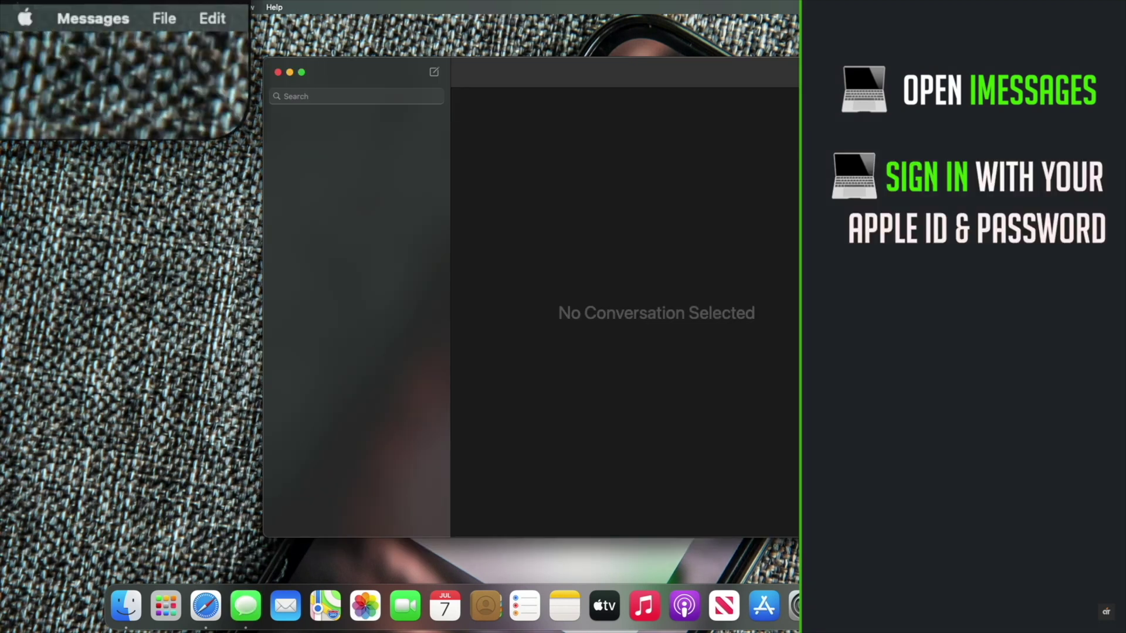
click(94, 18)
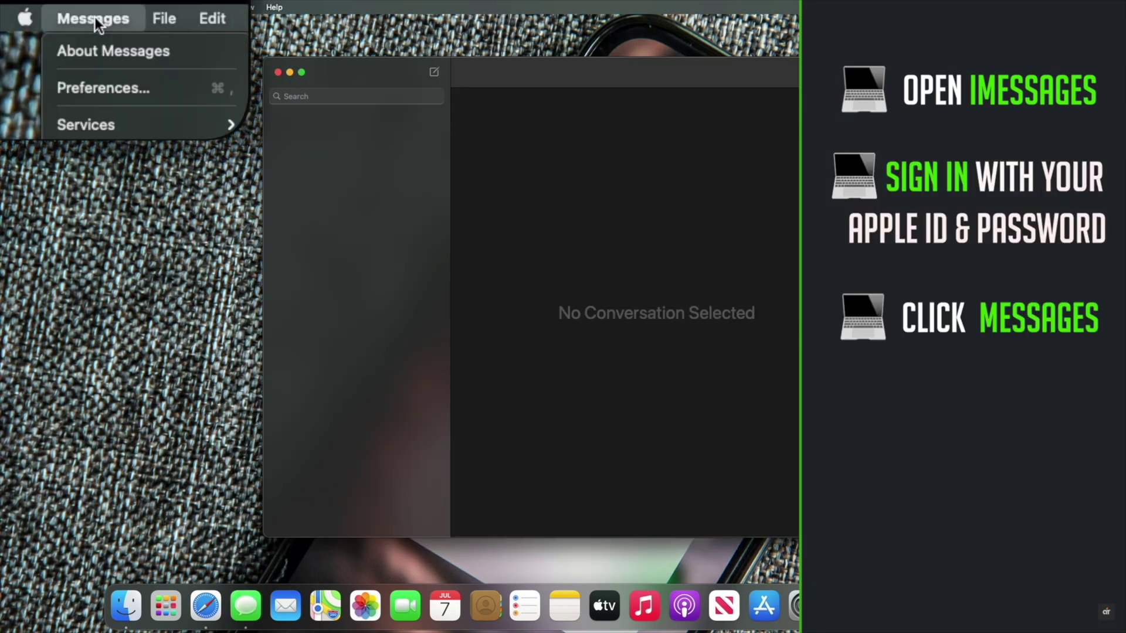
click(104, 88)
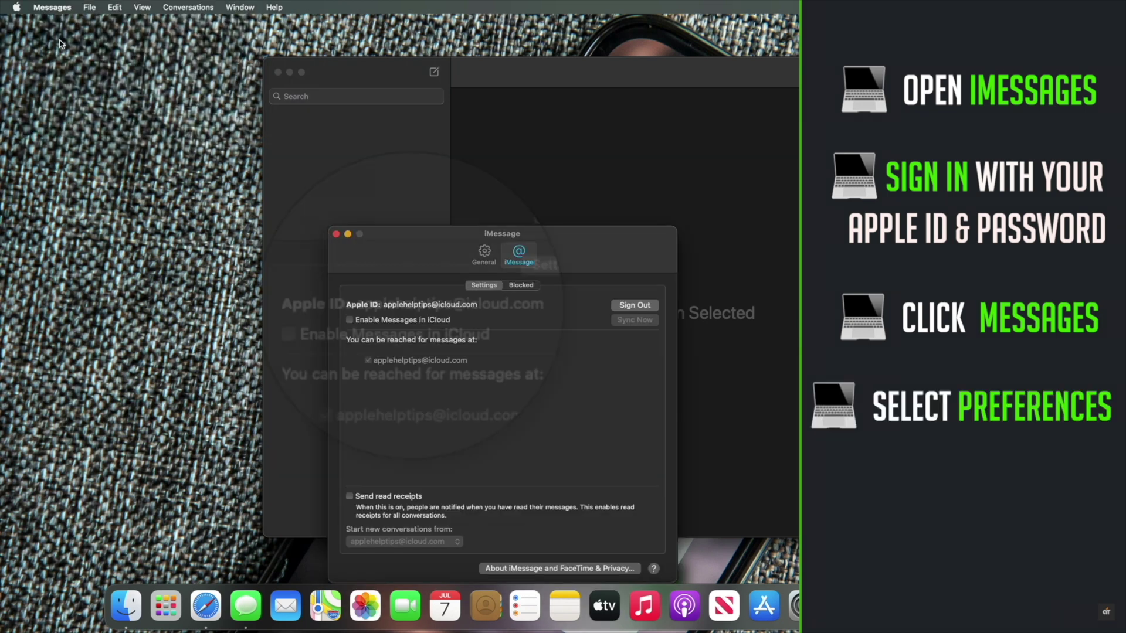